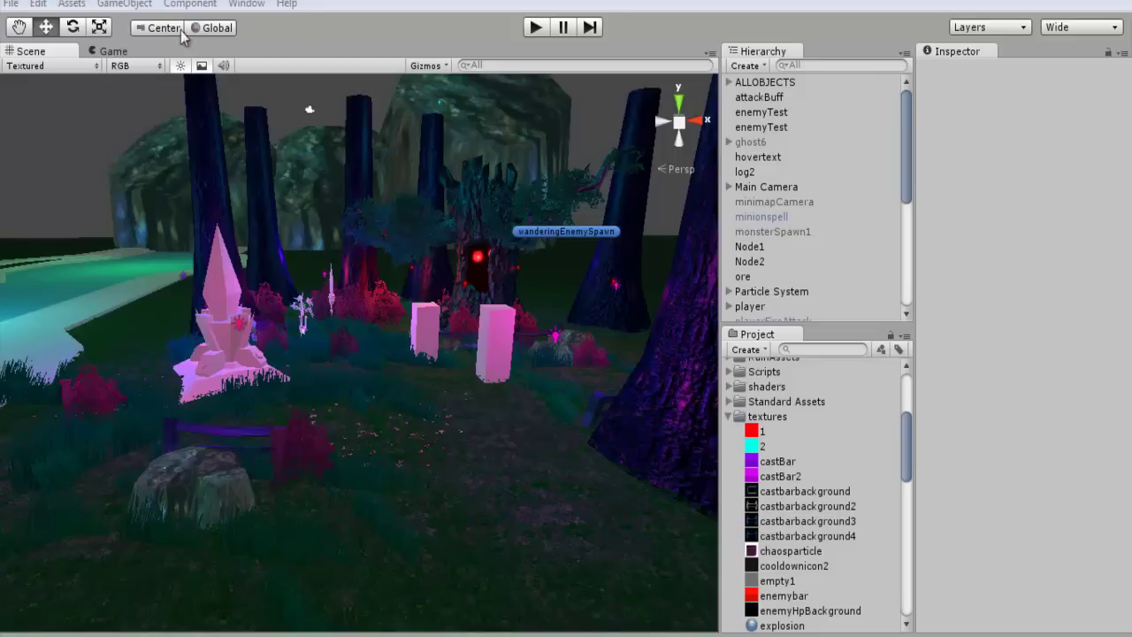
Step: Add a directional light to the forest scene
click(201, 11)
mouse_move(124, 3)
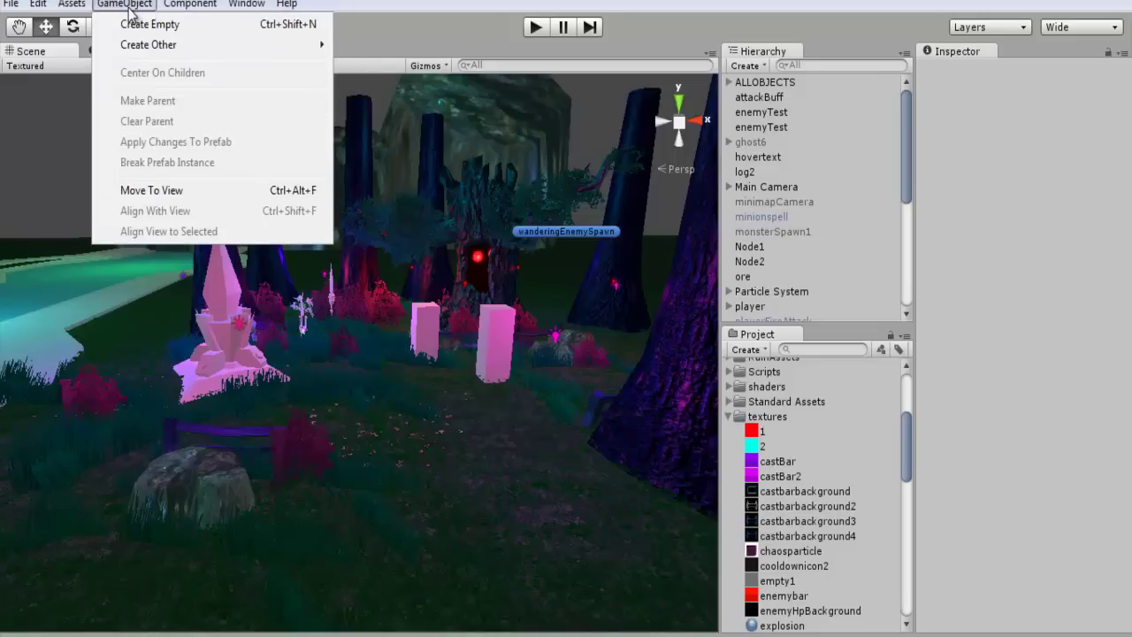
mouse_move(144, 45)
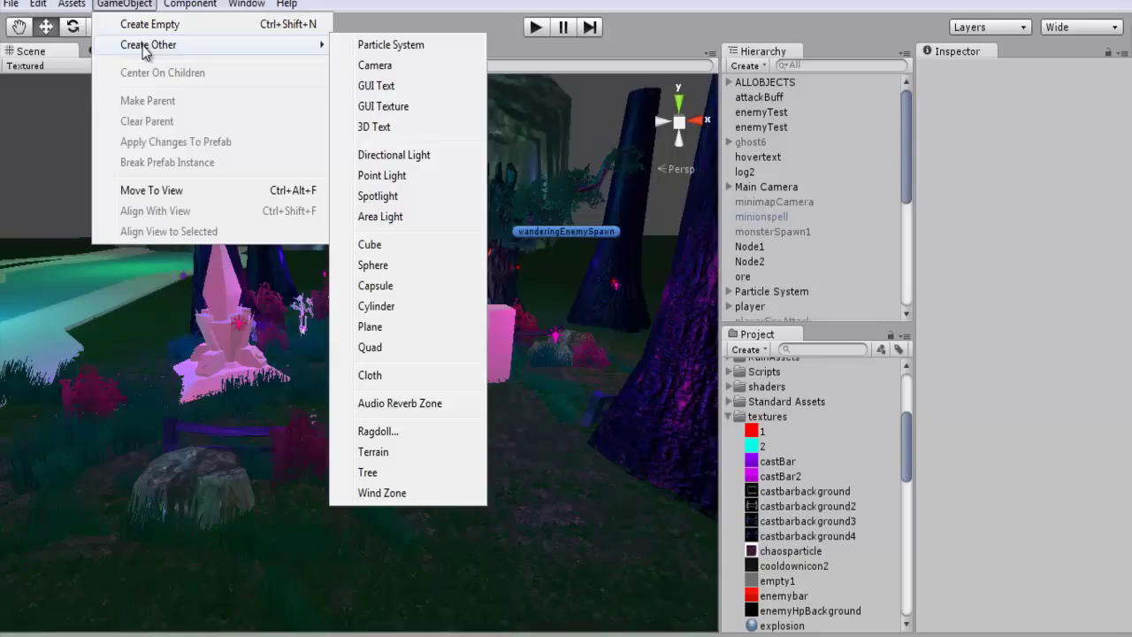
click(411, 154)
right_drag(452, 290, 555, 294)
key(a)
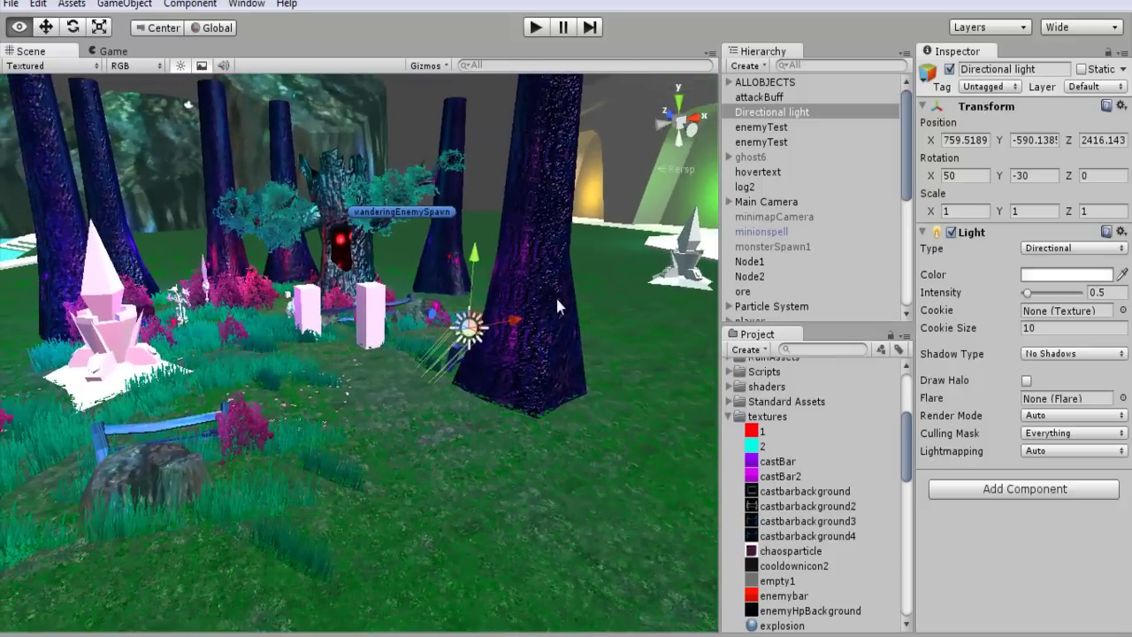
Step: Set the directional light's shadow type to Hard Shadows and its shadow resolution to Very High Resolution
click(1055, 354)
click(1053, 395)
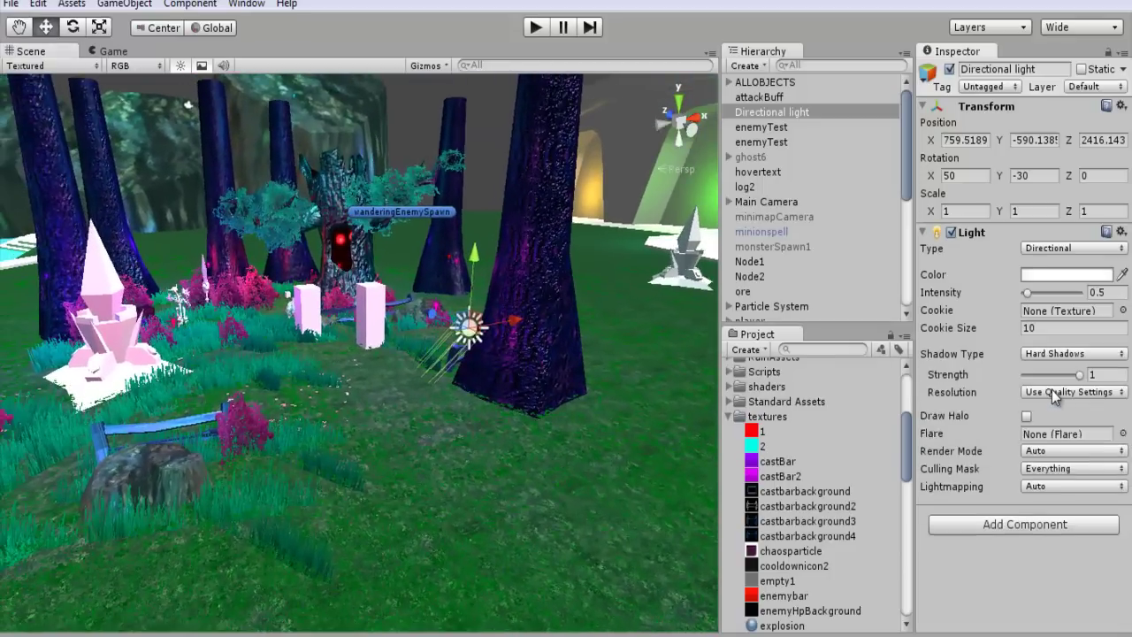
click(1062, 354)
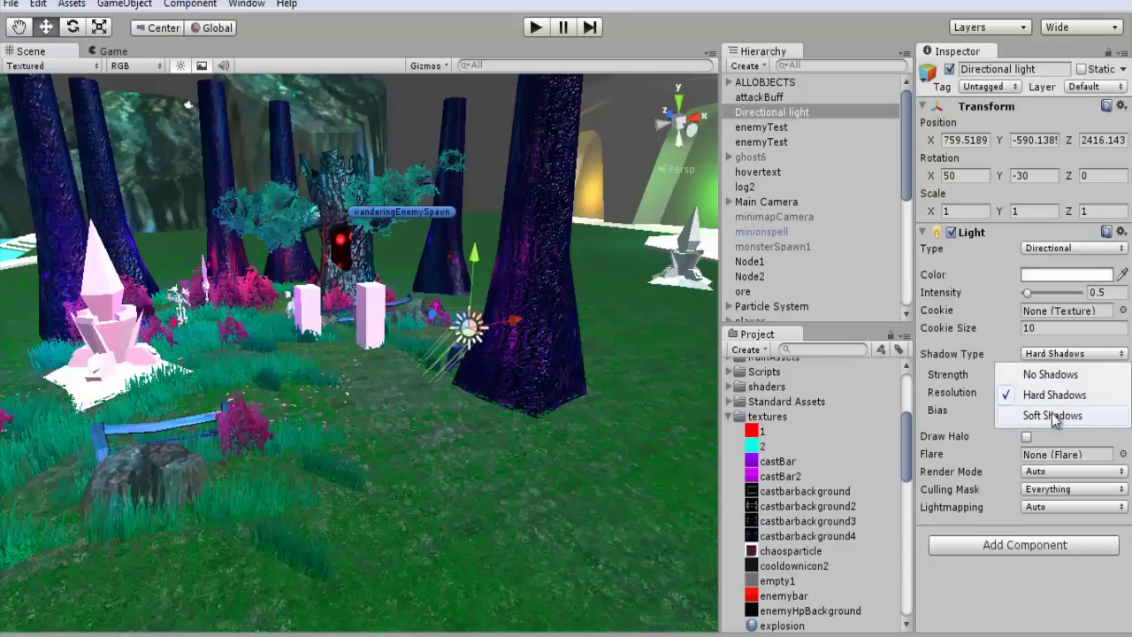
click(1053, 415)
click(1051, 354)
click(1053, 395)
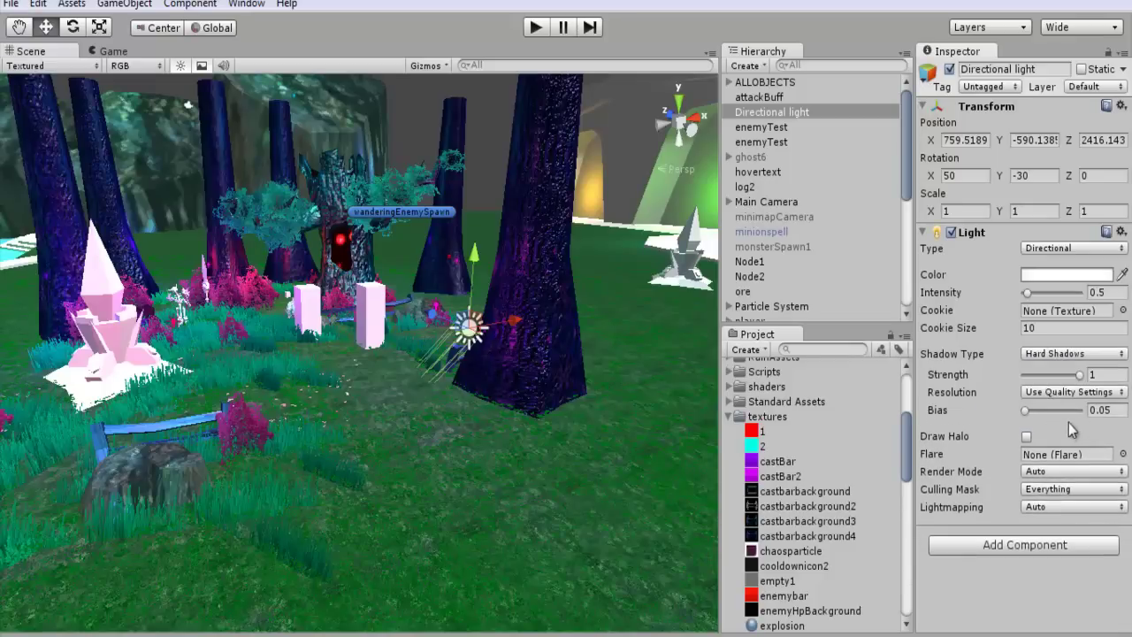
click(1079, 395)
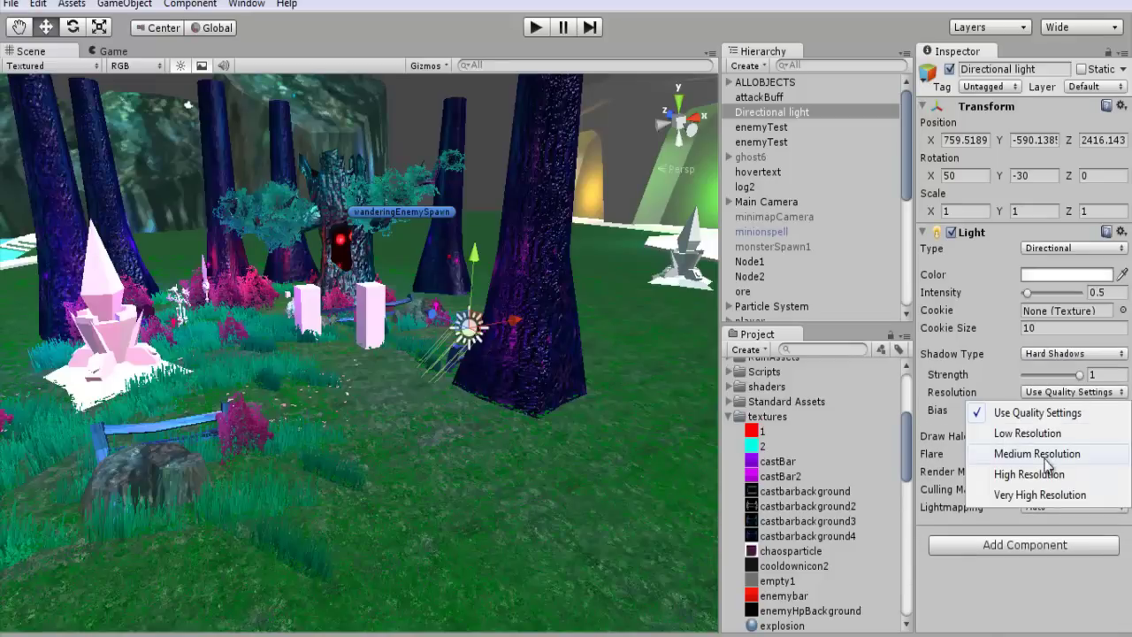
click(1038, 496)
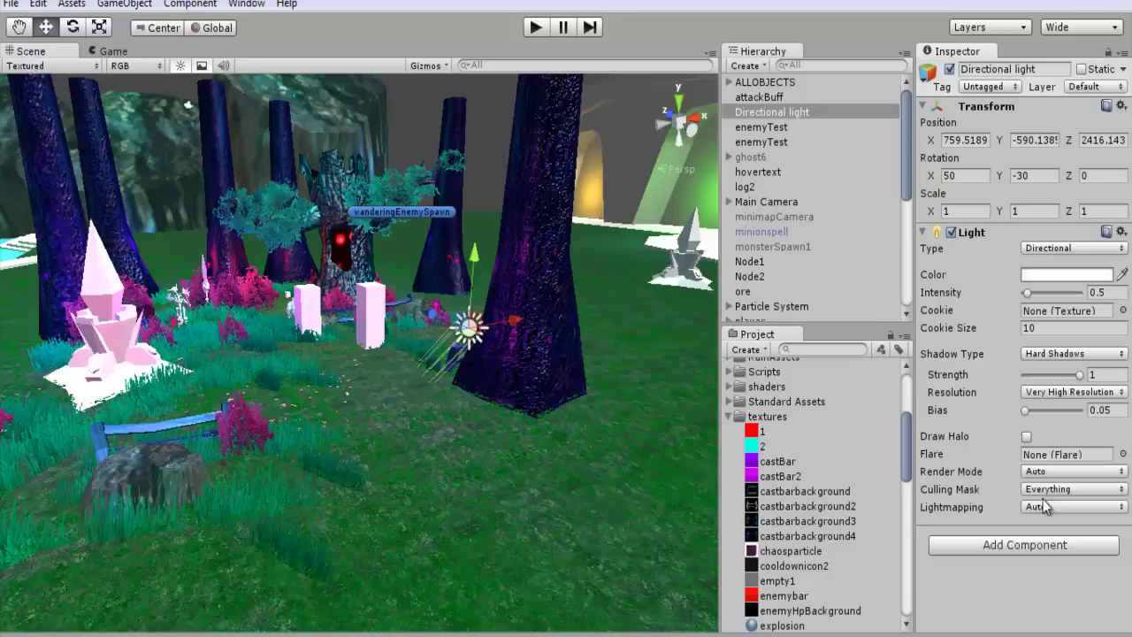
Step: Set the directional light's render mode to Important and review its culling mask and lightmapping options
click(1049, 473)
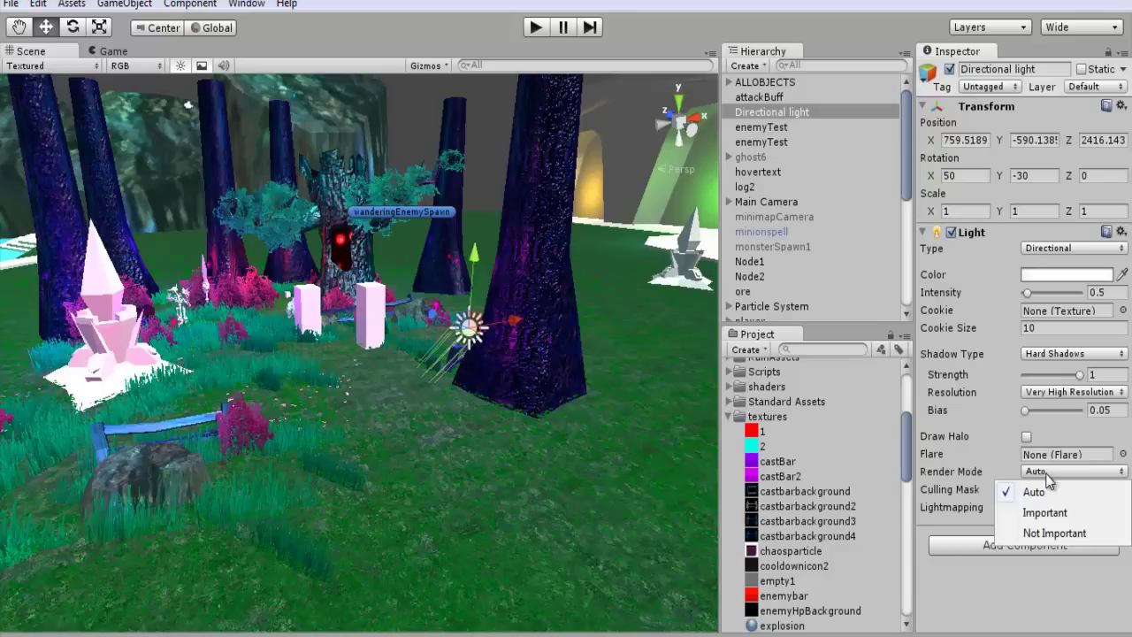
click(1048, 513)
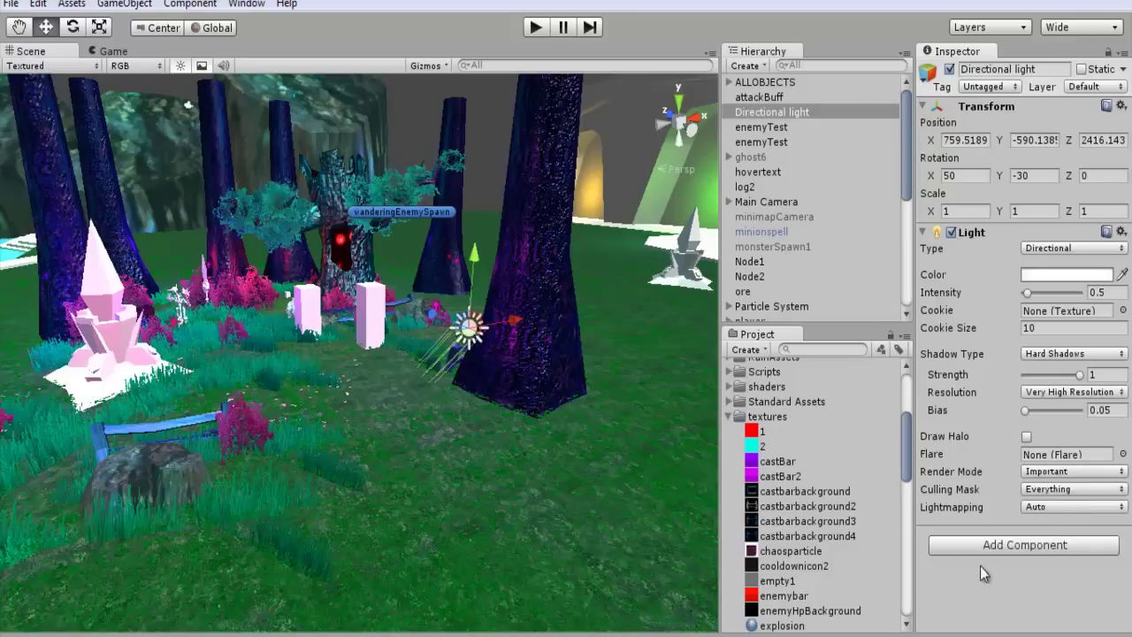
click(1064, 494)
click(1035, 574)
click(1052, 507)
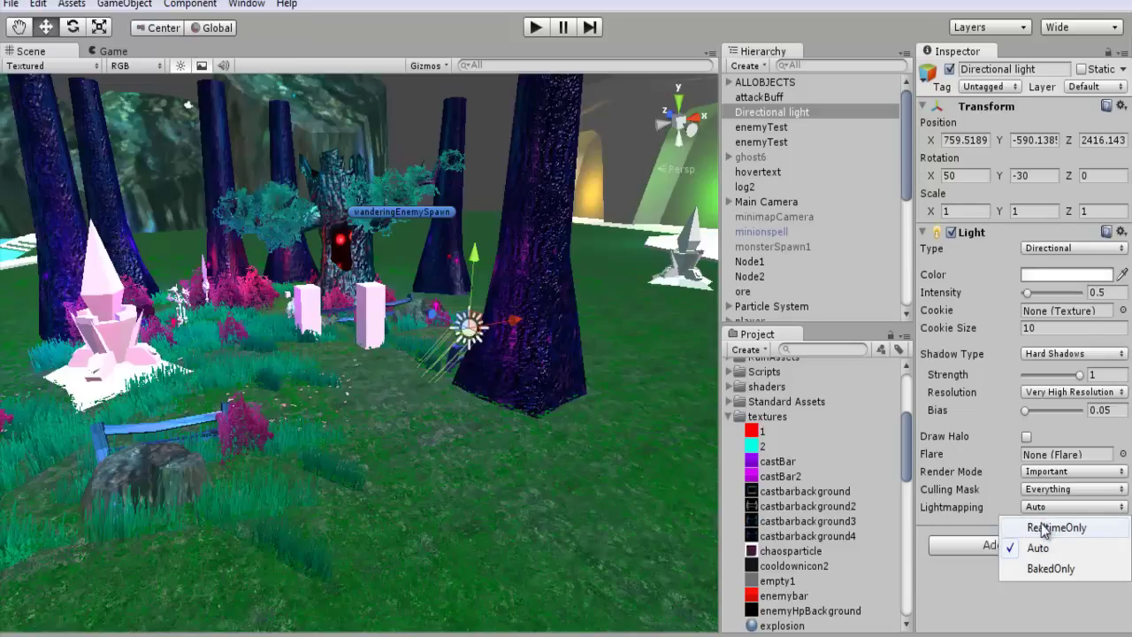
click(1011, 619)
Step: In the project's quality settings, set the shadow distance of the Good level to 10000
alt+drag(480, 339, 299, 219)
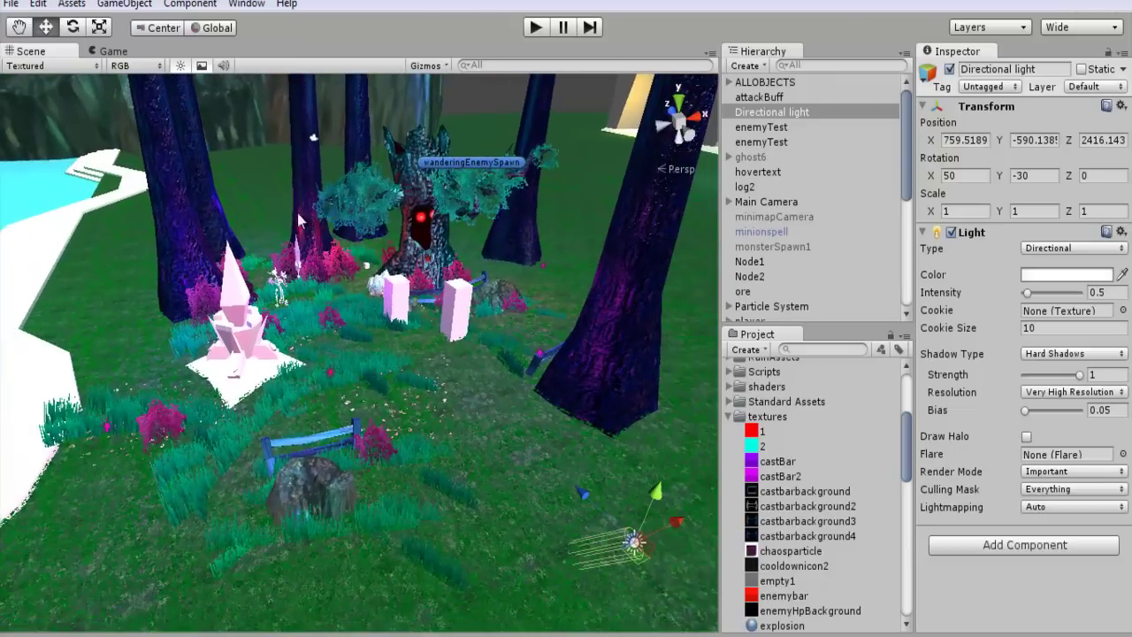
click(38, 4)
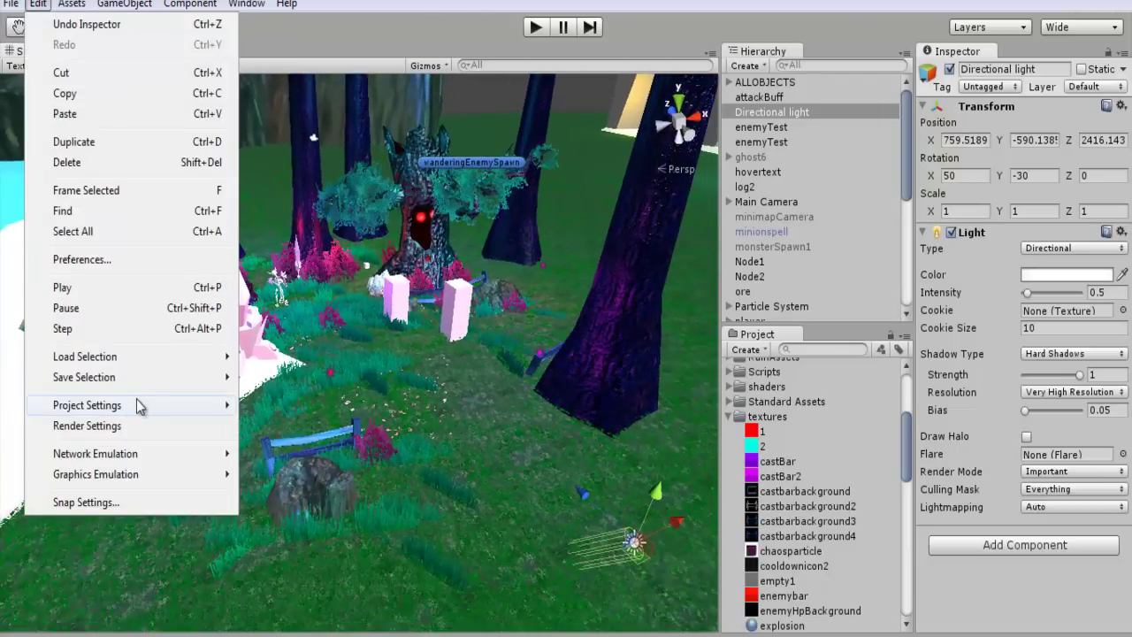
mouse_move(139, 405)
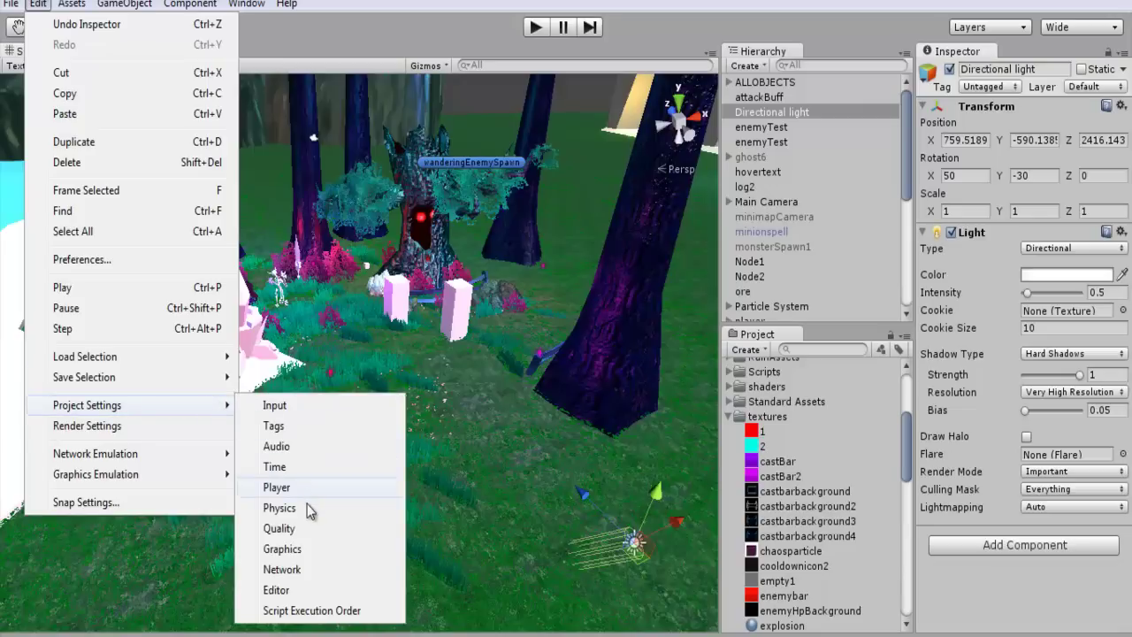
click(280, 528)
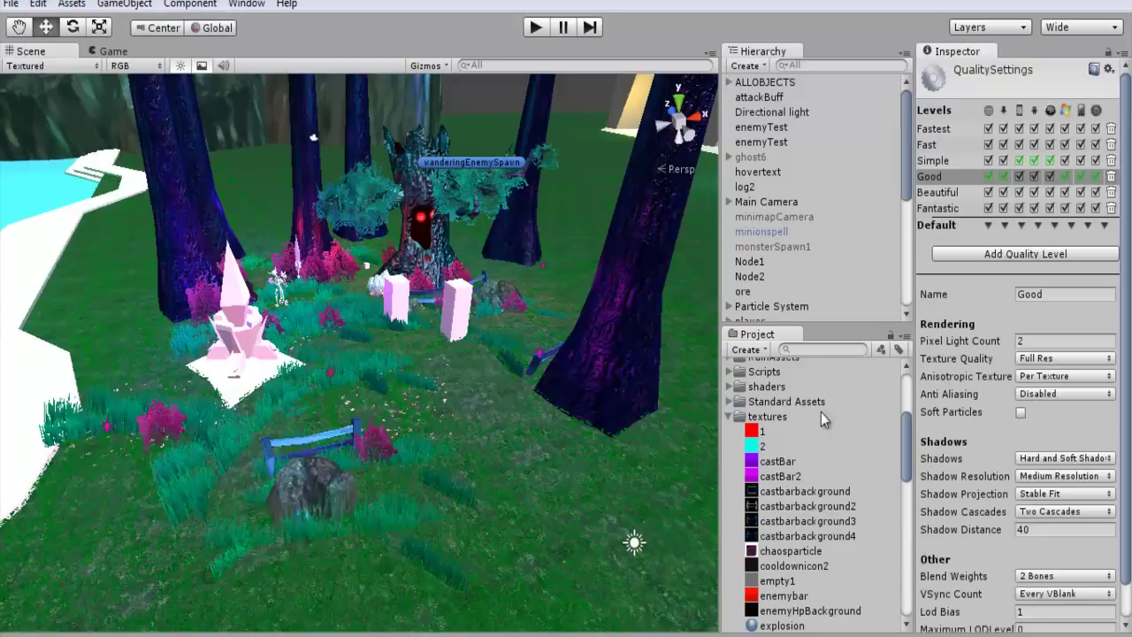
scroll(987, 378, down, 2)
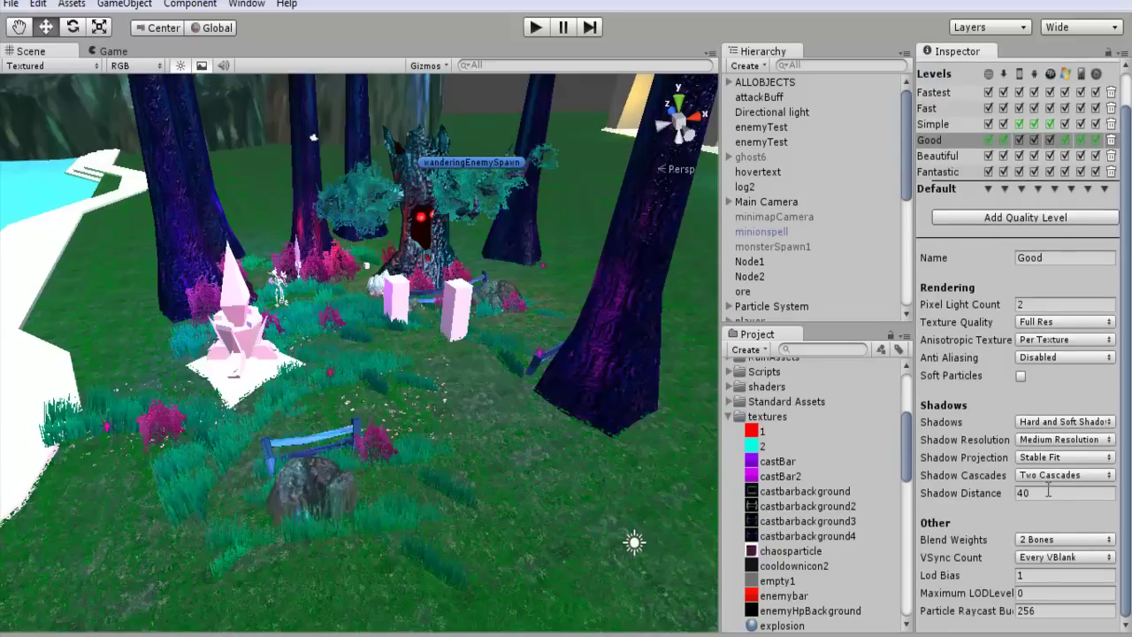
text(000)
key(Return)
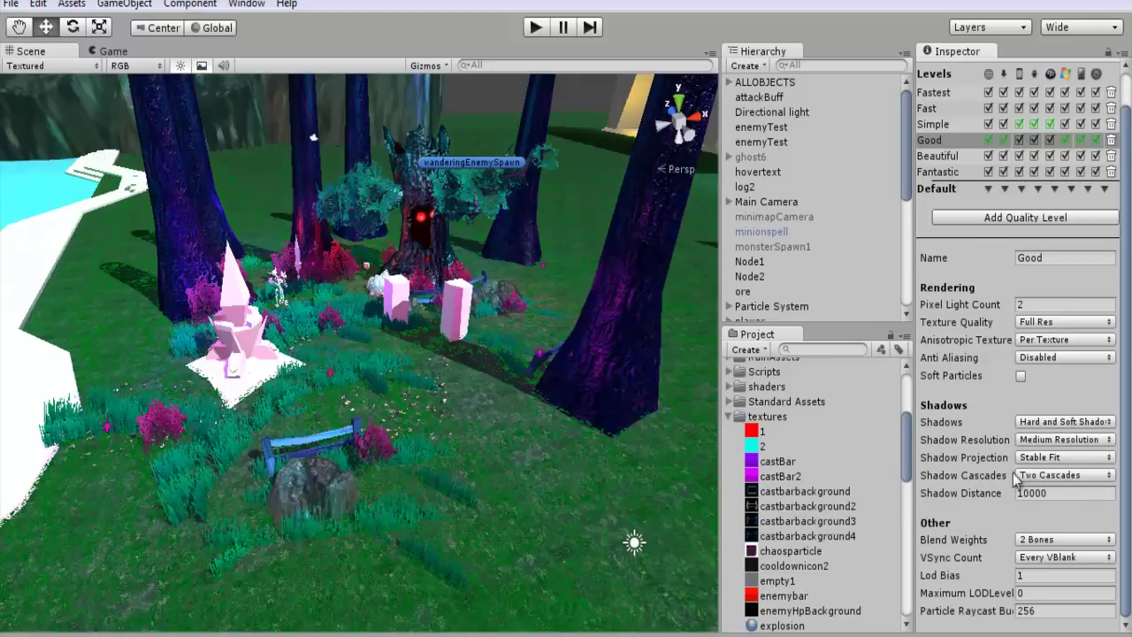
Step: Set the Good quality level's shadow resolution to Very High Resolution
right_drag(517, 441, 680, 460)
alt+drag(680, 459, 490, 414)
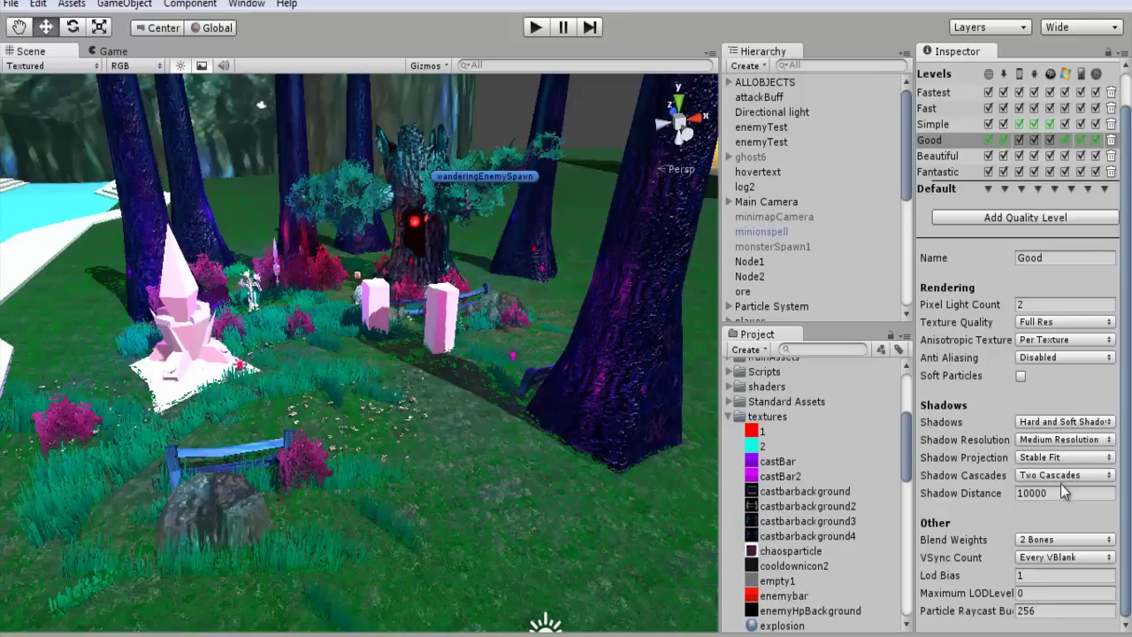
click(1065, 440)
click(1040, 524)
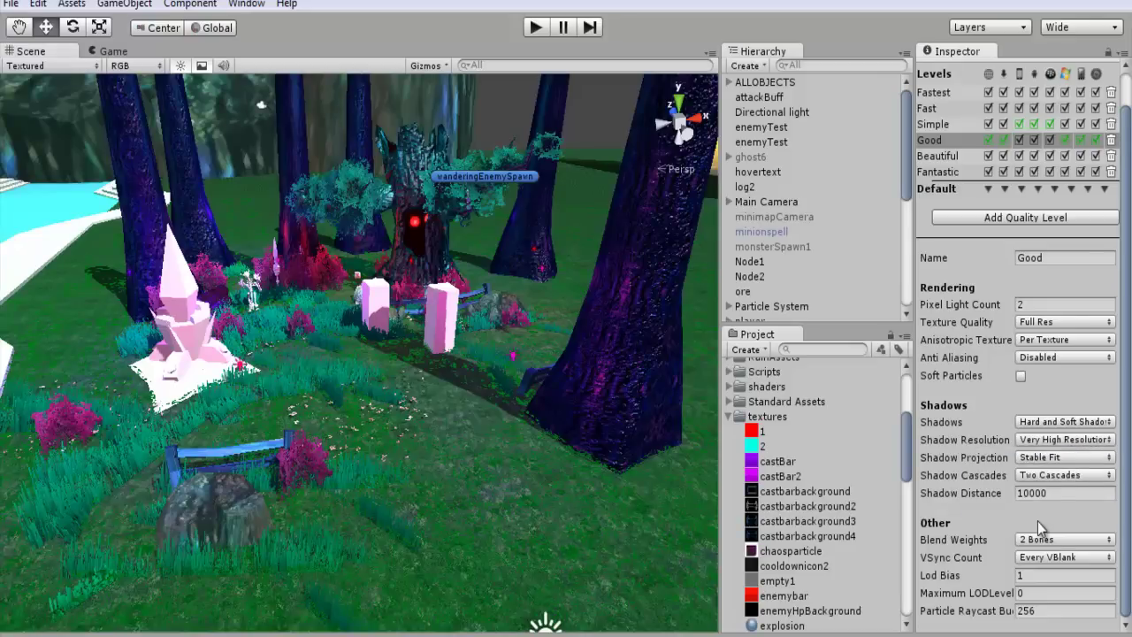
Step: Try Close Fit as the shadow projection, and restore Stable Fit
click(1066, 459)
click(989, 509)
click(1066, 458)
click(1057, 478)
click(1062, 457)
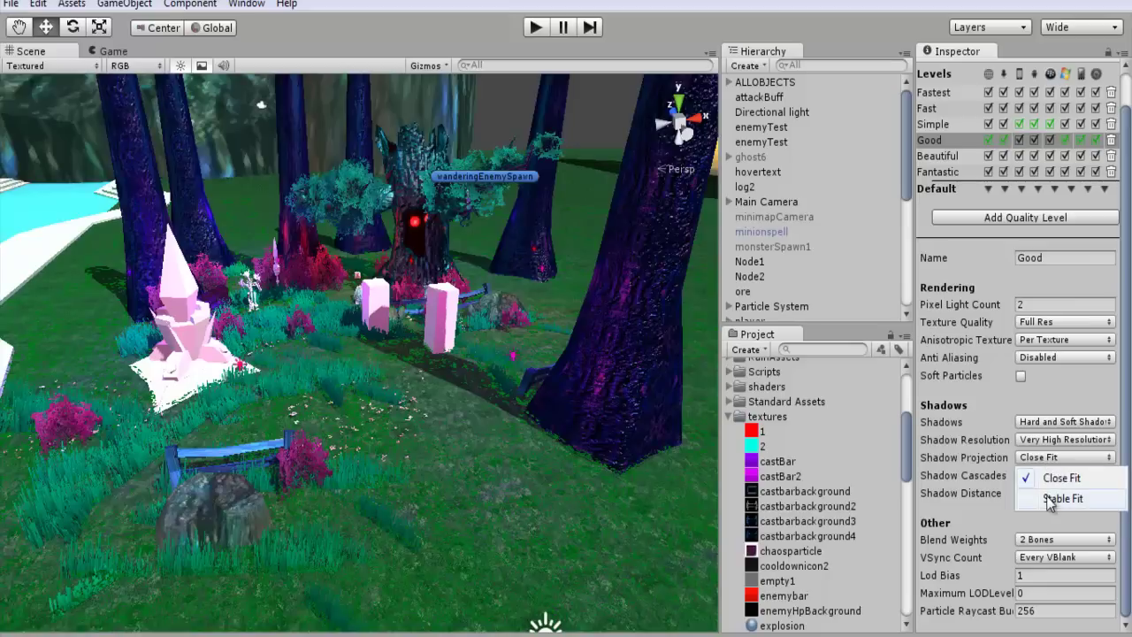
click(1049, 499)
Step: Set the Good quality level's shadow cascades to Four Cascades
click(1043, 476)
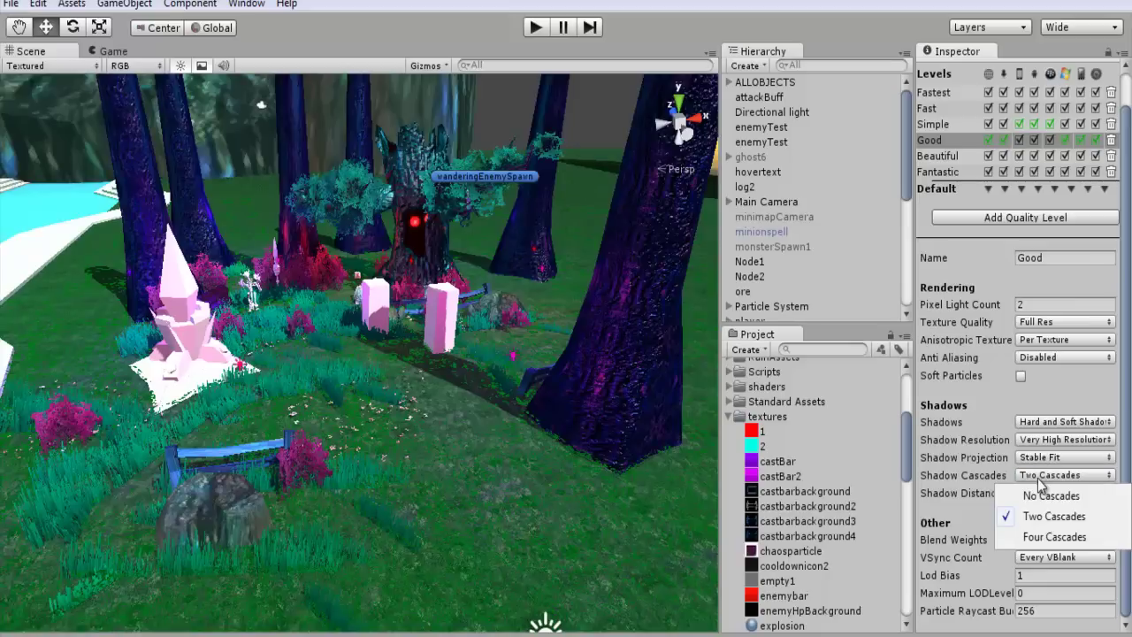
click(1035, 540)
alt+drag(456, 470, 643, 514)
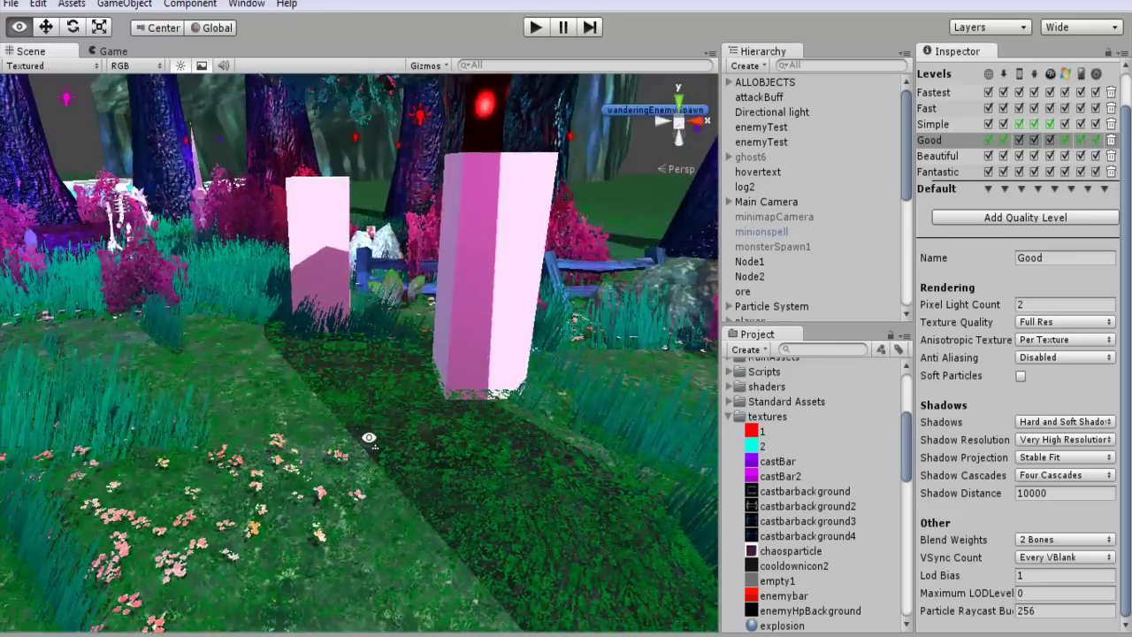
Step: Deactivate the ground2 plane and inspect the shadows around the two pillars up close
right_drag(369, 437, 411, 491)
click(390, 444)
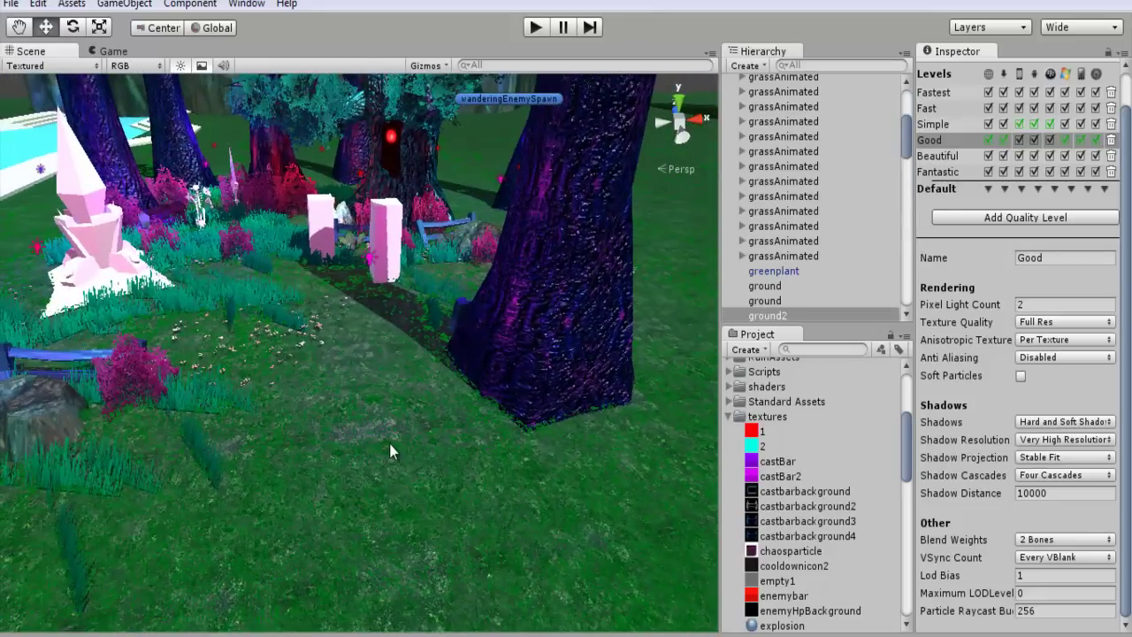
click(951, 70)
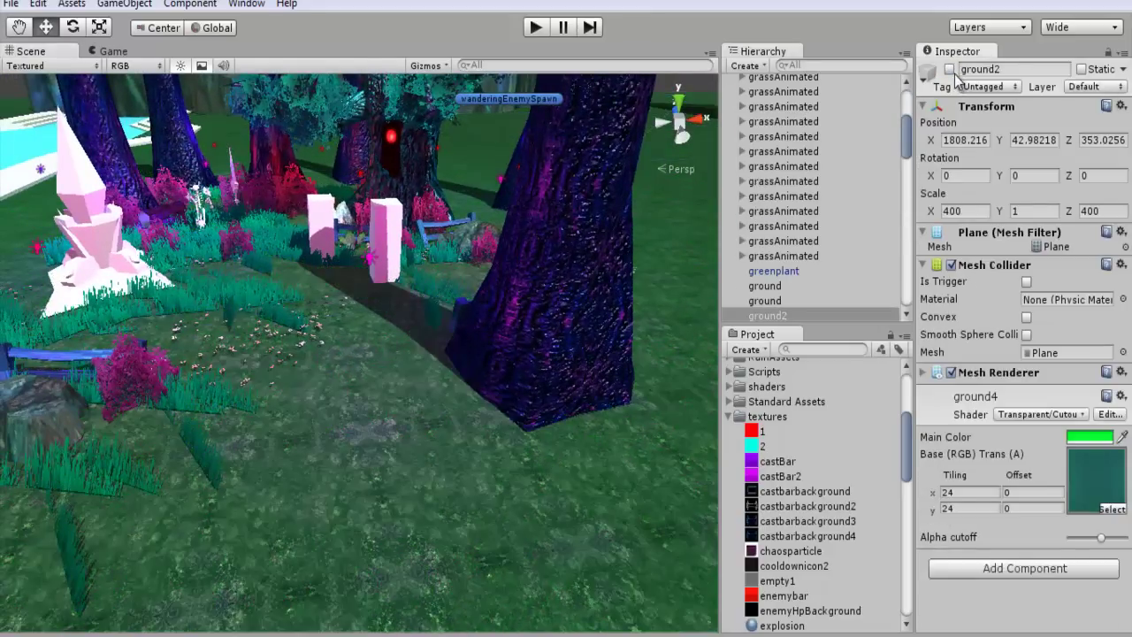
right_drag(530, 286, 575, 261)
key(w)
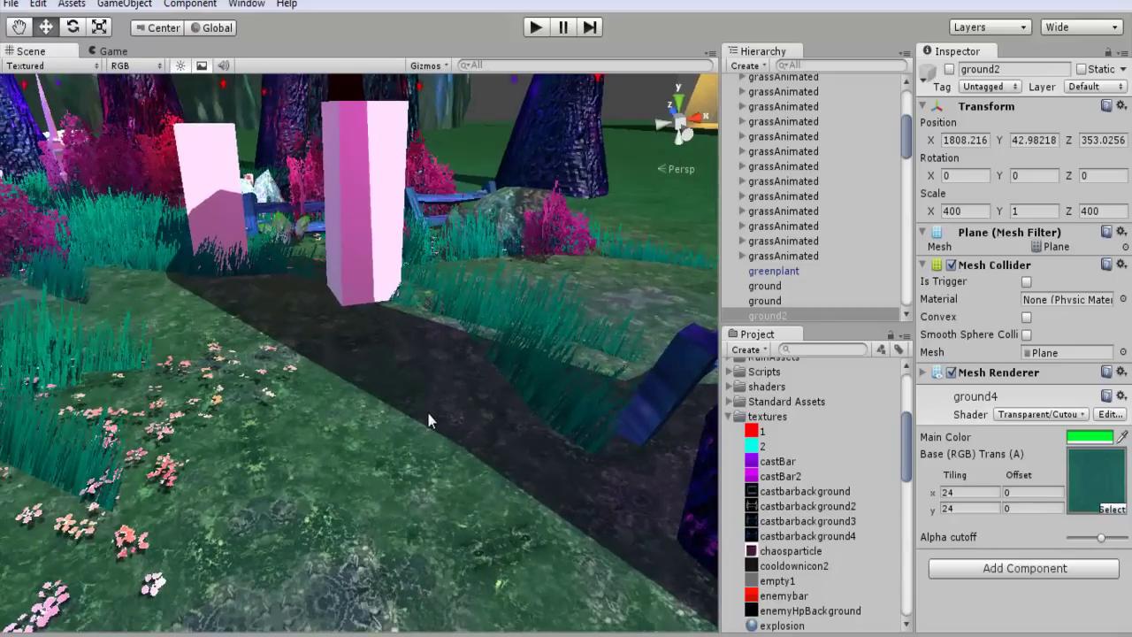
mouse_move(412, 399)
right_down()
mouse_move(622, 397)
mouse_move(403, 379)
mouse_move(495, 377)
mouse_move(430, 392)
mouse_move(657, 374)
mouse_move(478, 386)
mouse_move(449, 407)
mouse_move(452, 447)
mouse_move(351, 359)
mouse_move(631, 413)
mouse_move(418, 386)
right_up()
key(s)
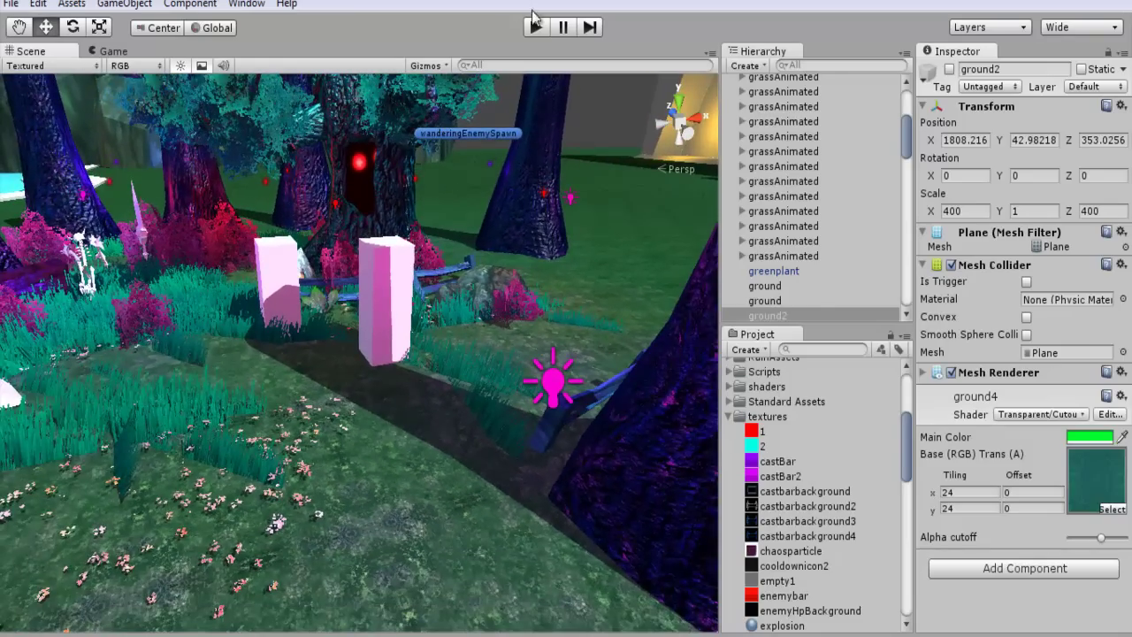
Step: Run the game and move the skeleton character across the grass to check the real-time shadows
click(535, 26)
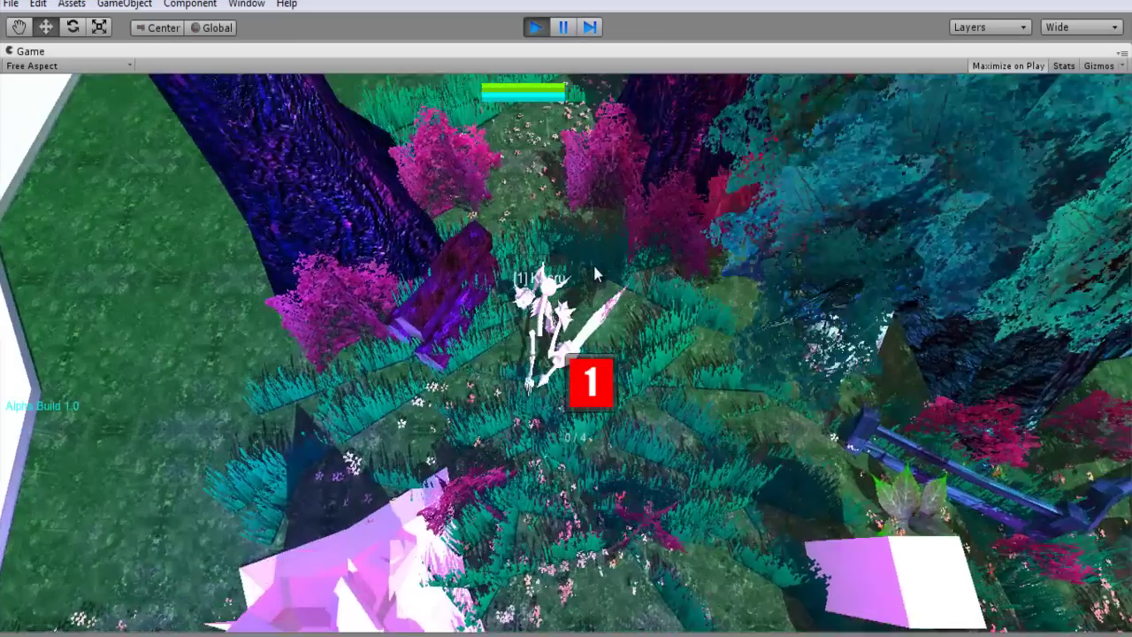
key(s)
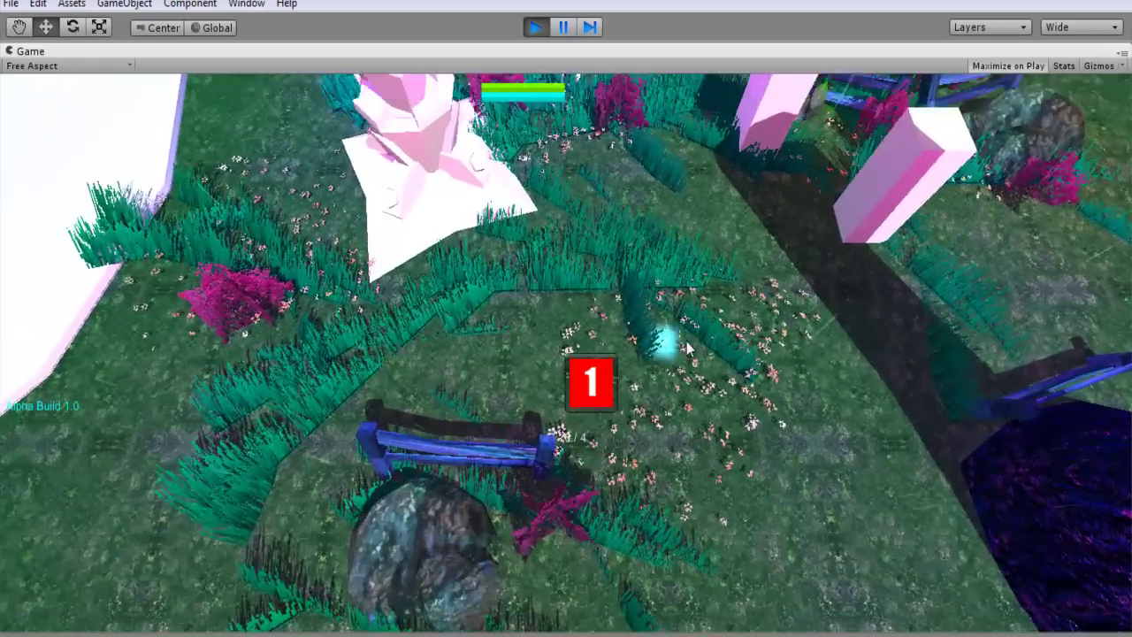
key(s)
key(s)
click(747, 368)
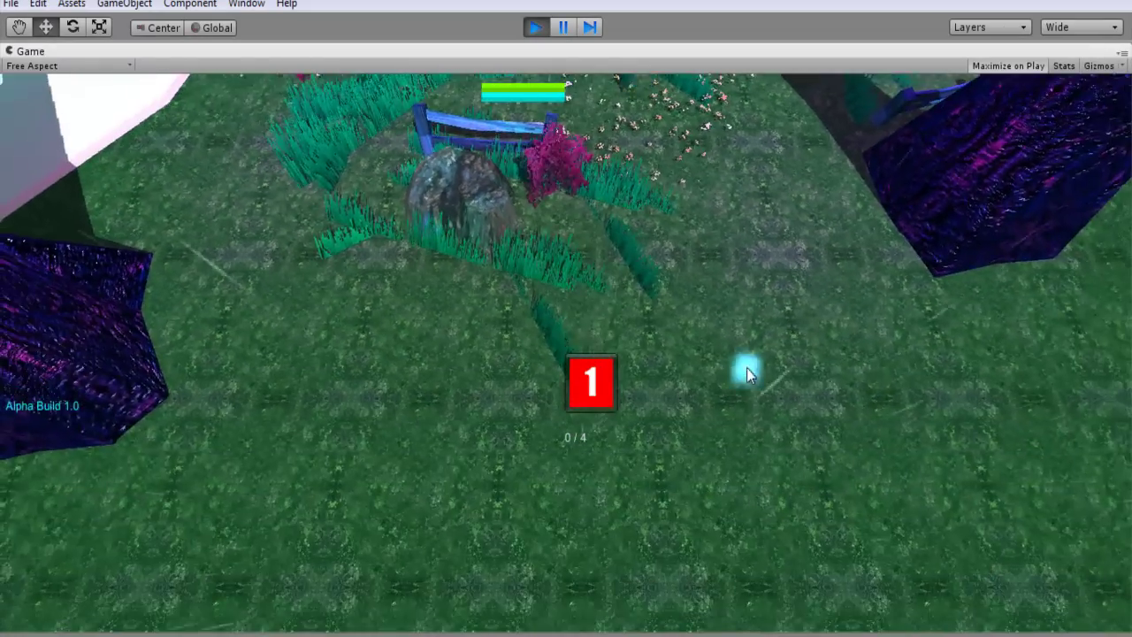
key(w)
key(s)
key(d)
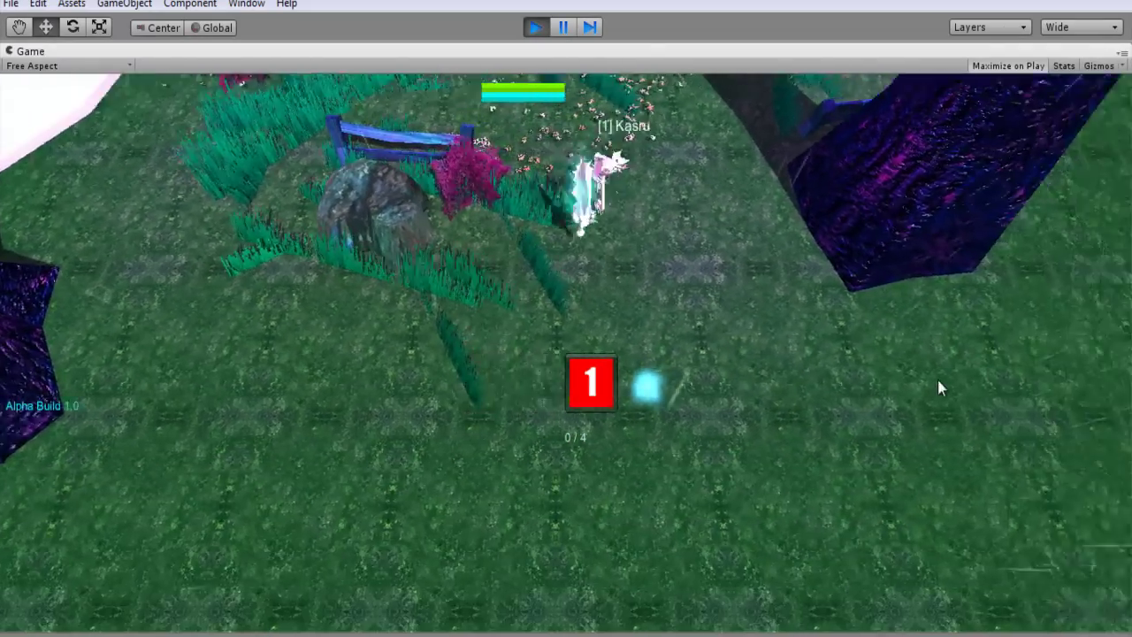
key(s)
key(w)
click(803, 363)
key(d)
key(s)
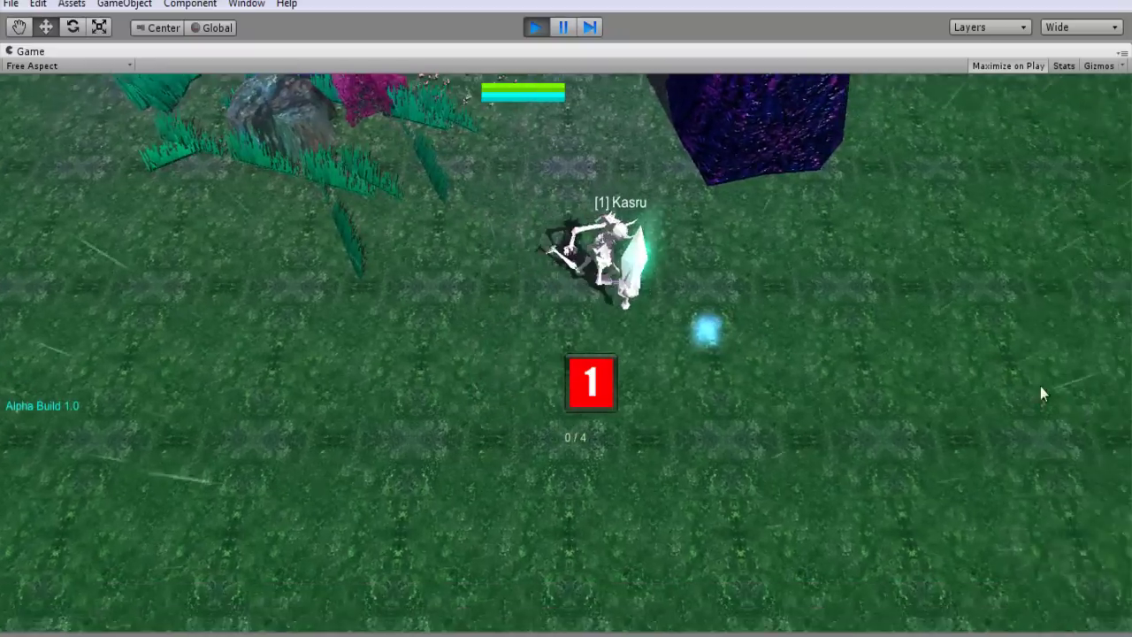
key(w)
click(887, 407)
key(s)
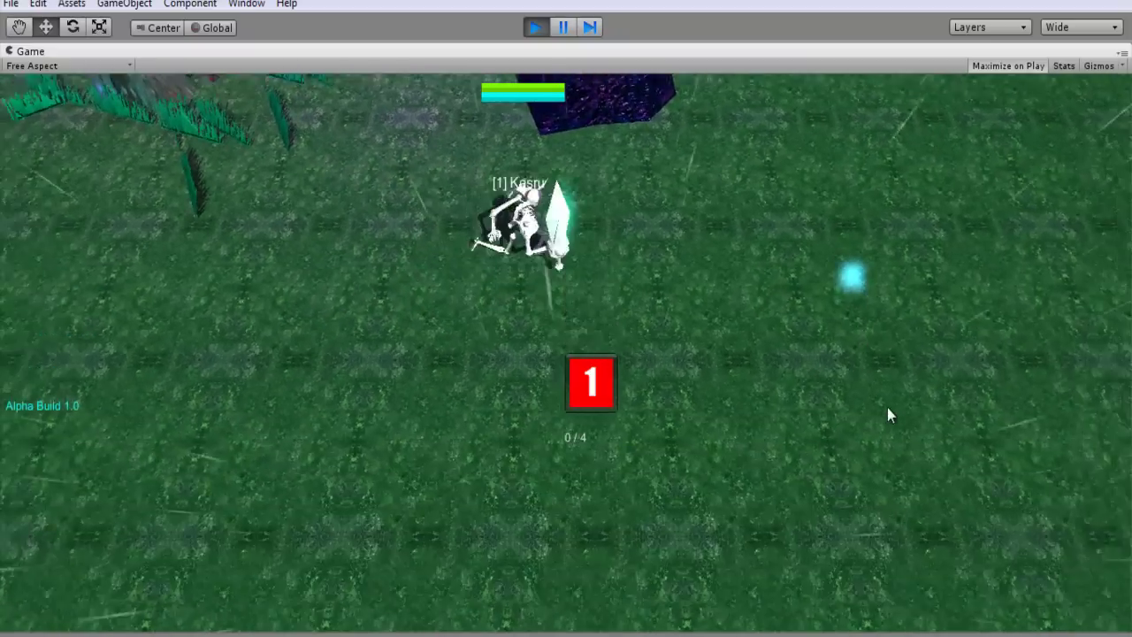
key(d)
key(w)
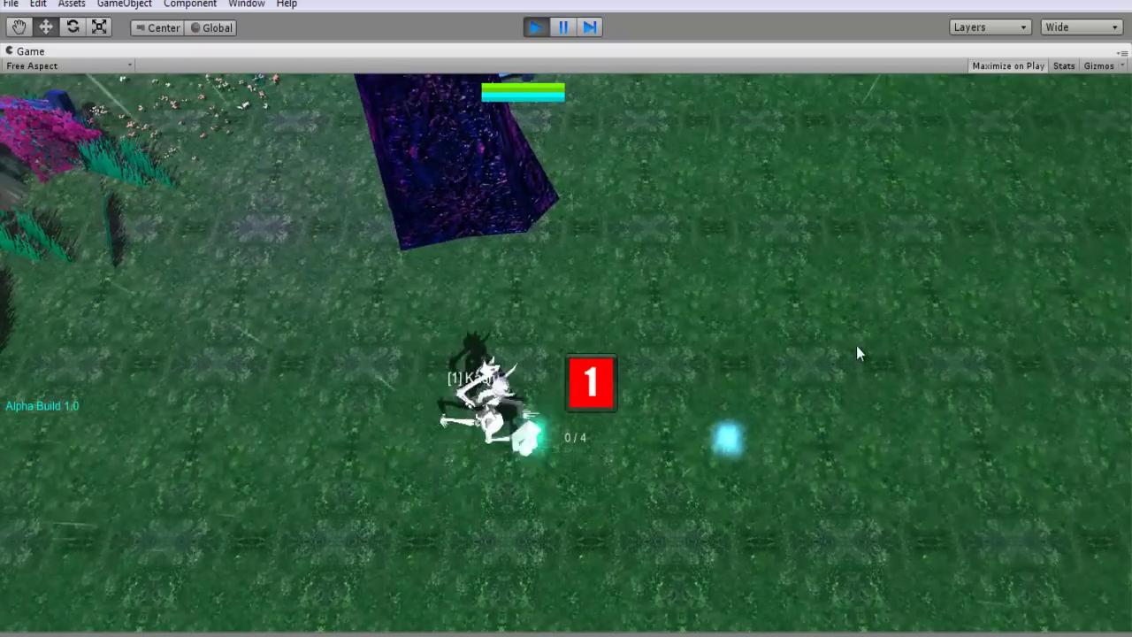
click(882, 311)
key(w)
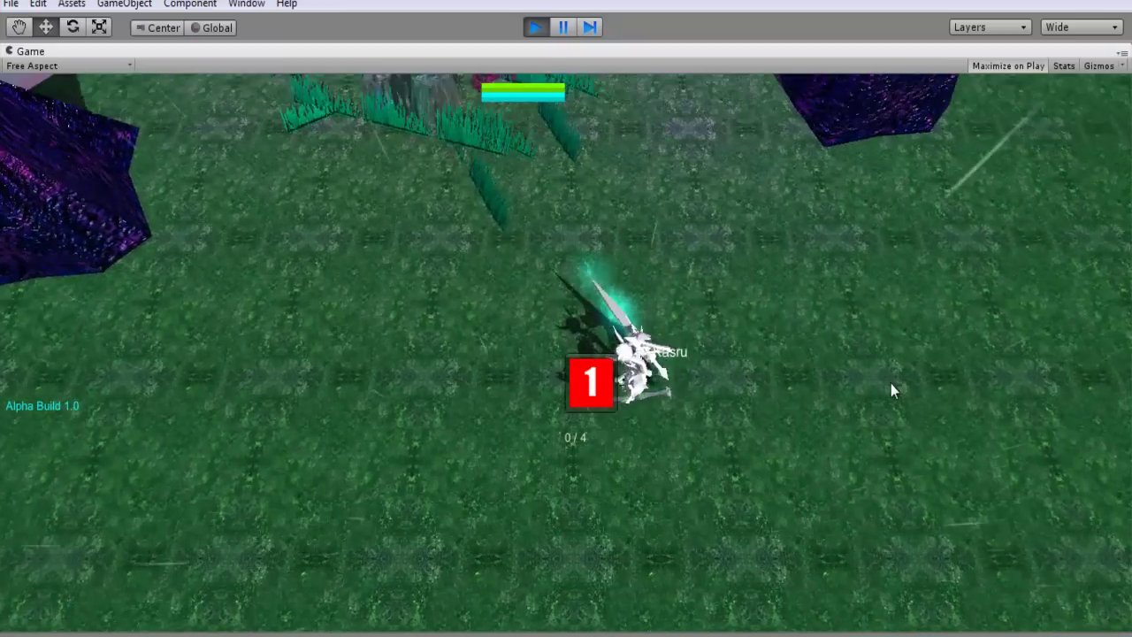
click(891, 384)
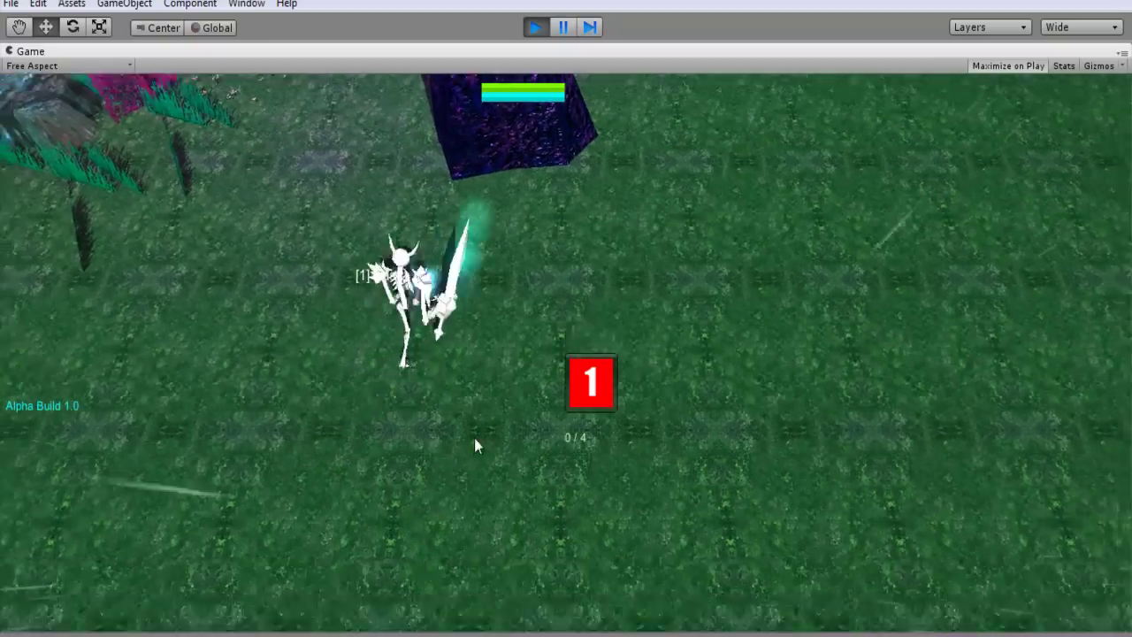
Step: Walk the skeleton character back and forth near the trees and rocks to examine its moving shadow, and stop the game
click(475, 439)
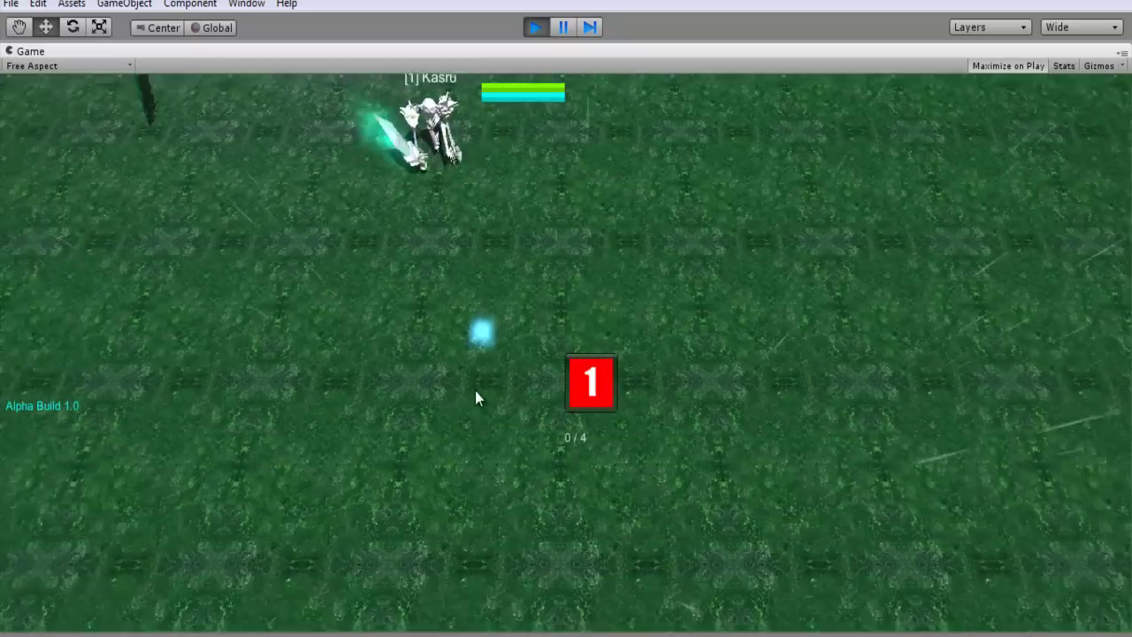
click(292, 314)
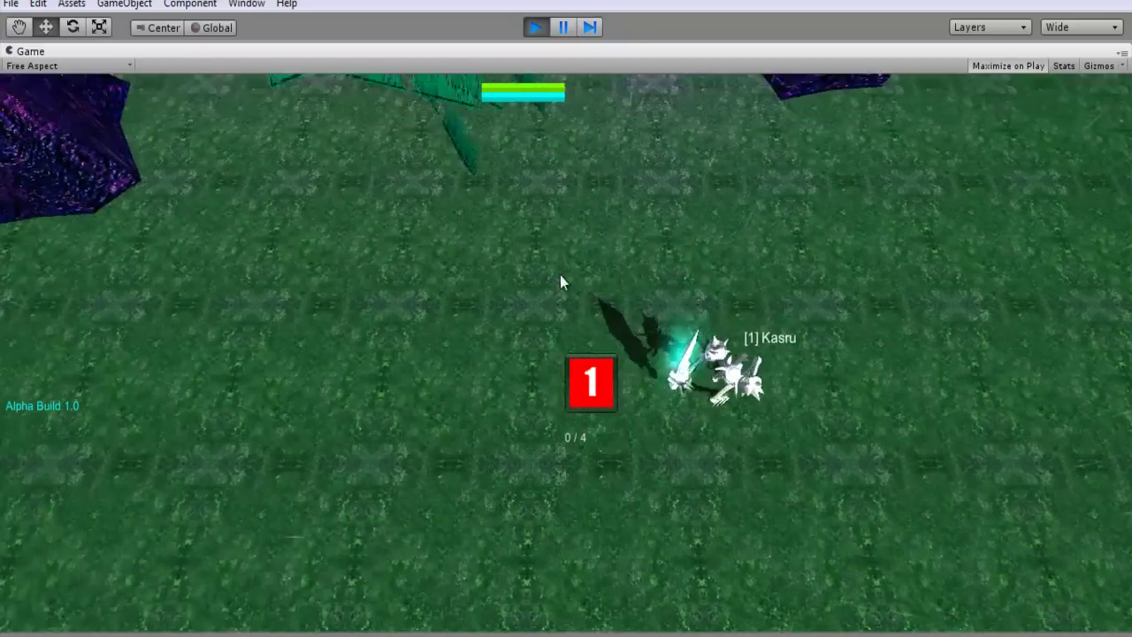
click(620, 312)
click(629, 313)
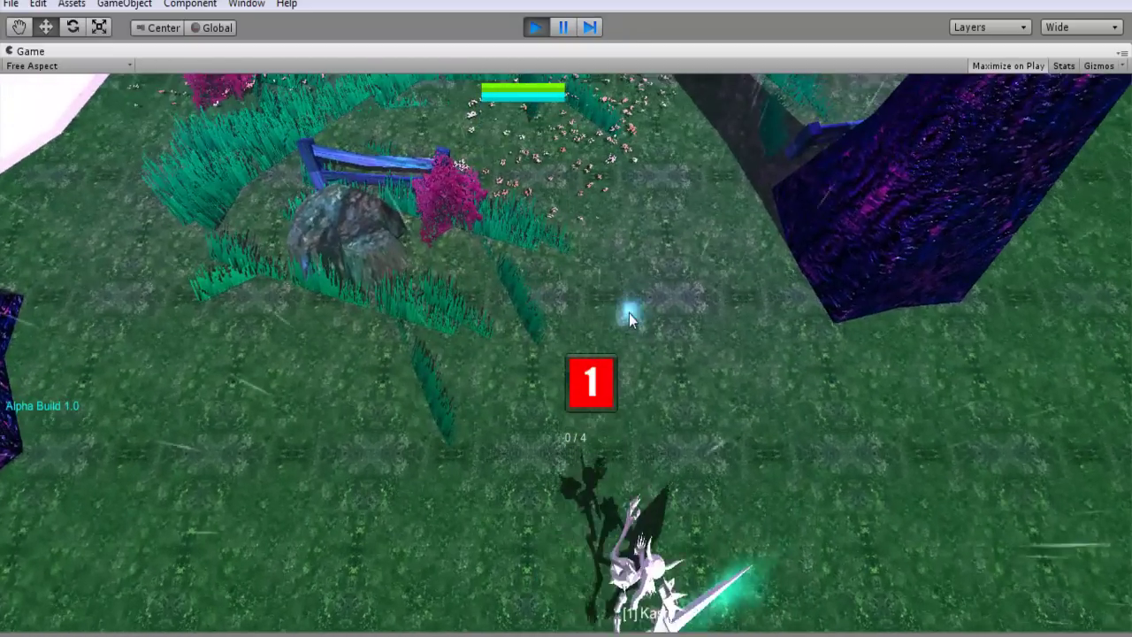
click(847, 400)
click(642, 436)
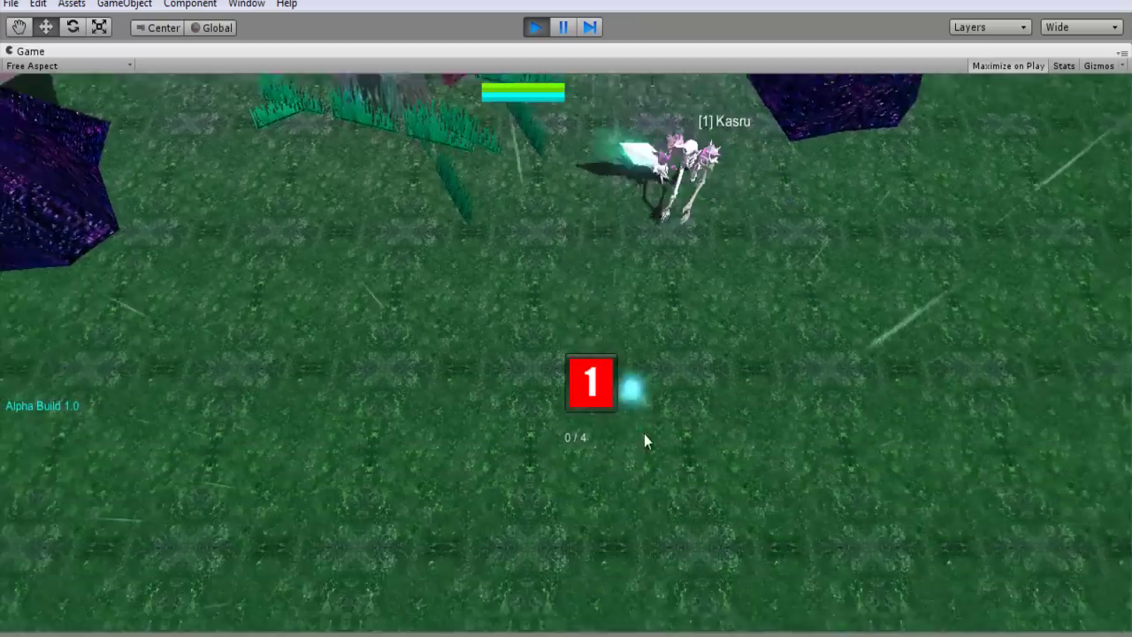
click(470, 347)
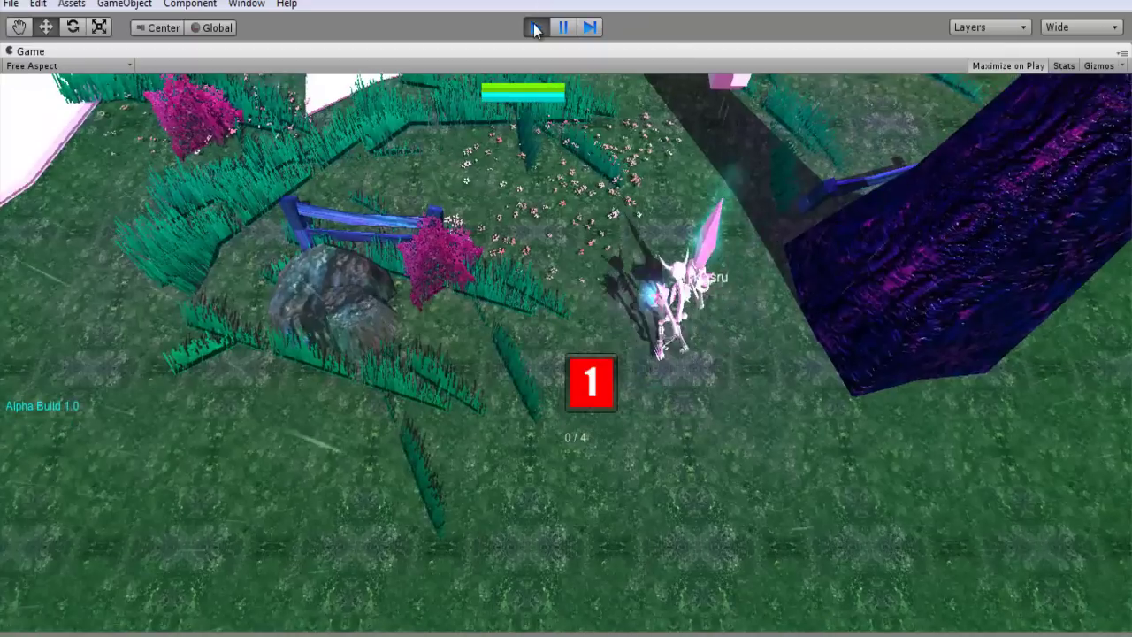
click(536, 28)
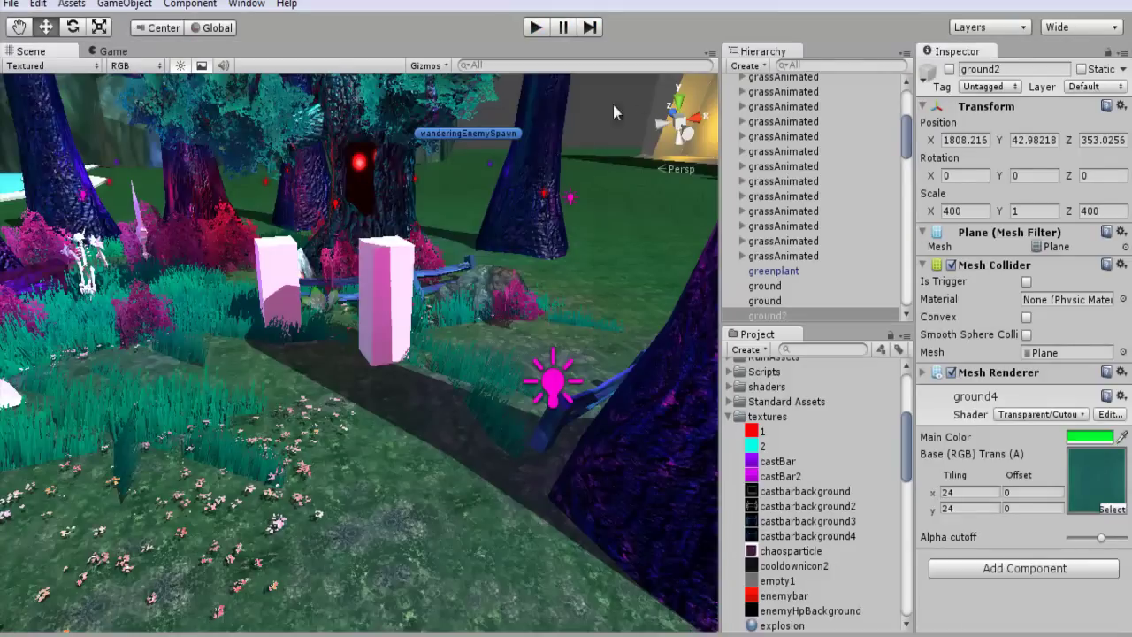
Step: Collapse the textures folder in the project and inspect the settings of the pink point light beside the large tree
right_drag(404, 370, 483, 348)
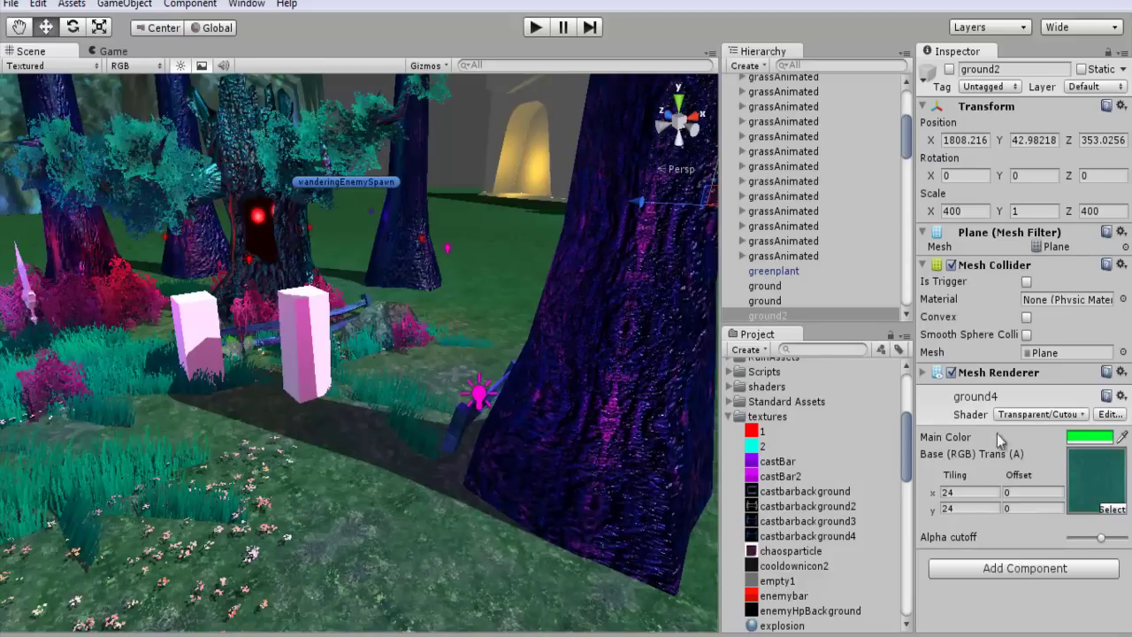
click(730, 418)
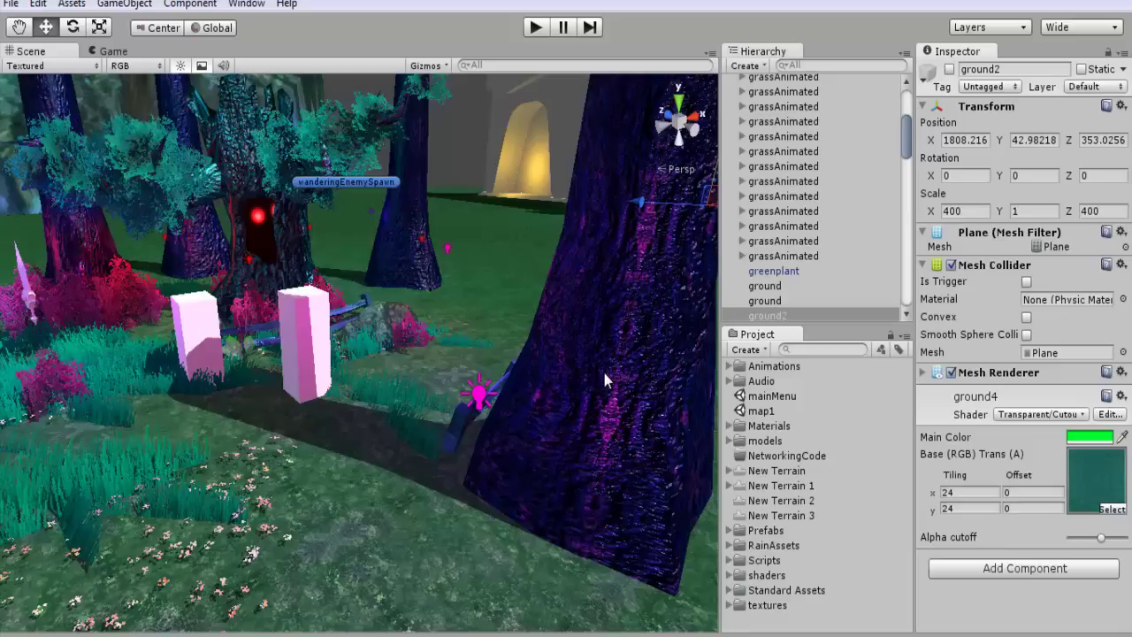
click(480, 399)
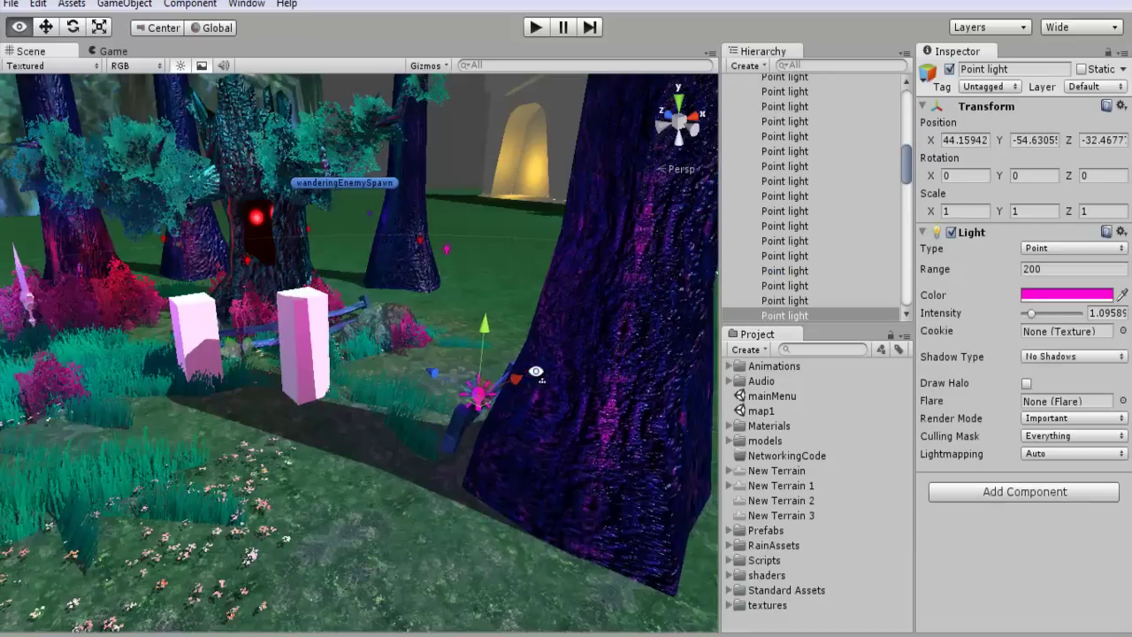
alt+drag(533, 375, 801, 362)
right_drag(801, 362, 576, 406)
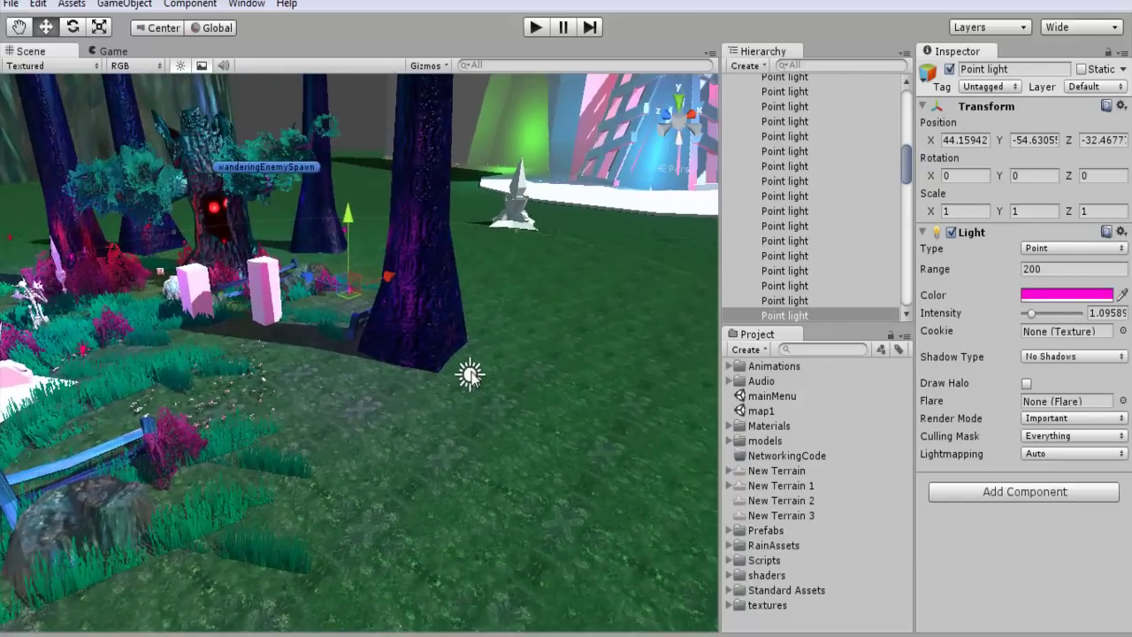
Step: Rotate the directional light to about 43° in X and 206° in Y so the tree's shadow falls across the open grass
click(470, 376)
alt+drag(469, 376, 561, 372)
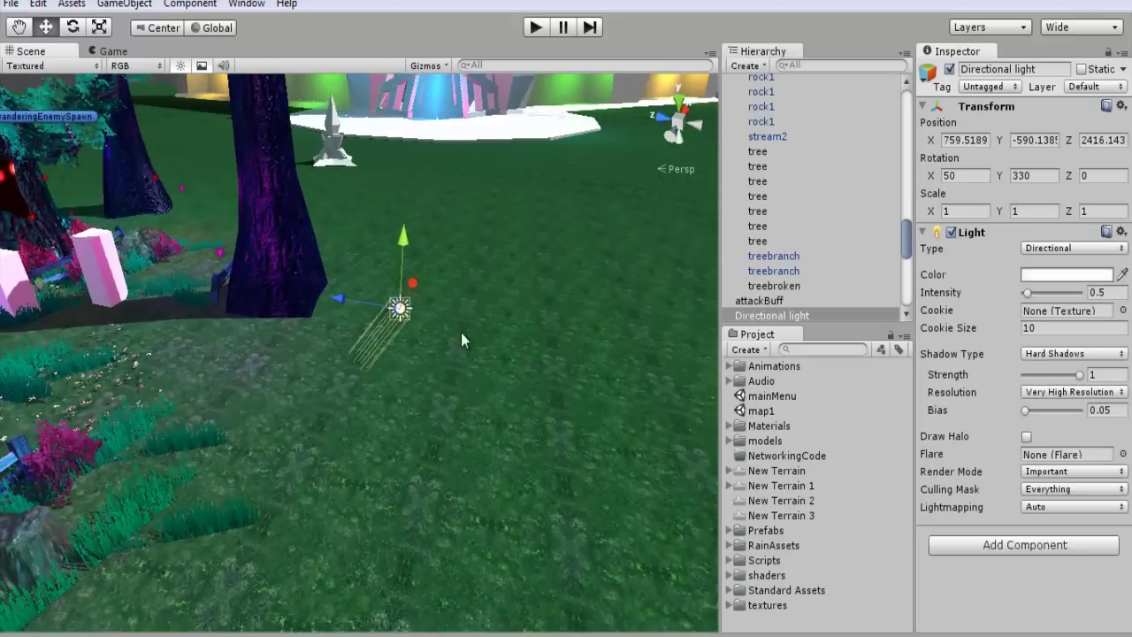
click(78, 27)
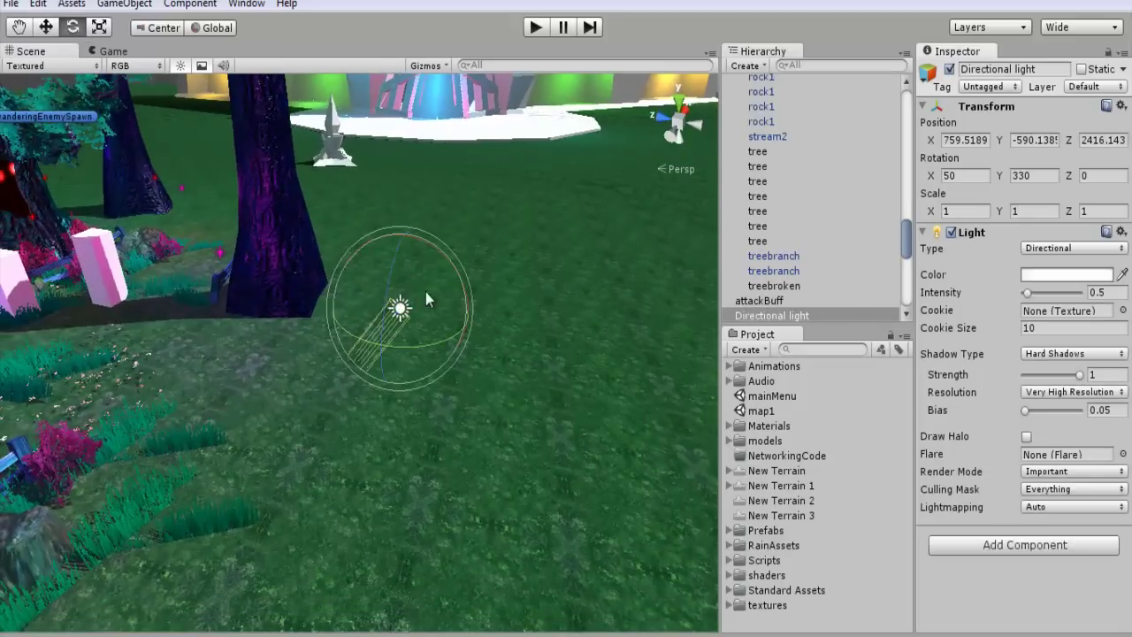
drag(458, 277, 294, 149)
key(ctrl+z)
right_drag(457, 254, 307, 266)
alt+drag(307, 266, 292, 265)
drag(425, 332, 411, 243)
alt+drag(390, 552, 500, 570)
drag(556, 299, 480, 133)
alt+drag(674, 466, 329, 352)
Step: Review the items in the Light Flares package offered for import, and close the list without importing them
click(71, 4)
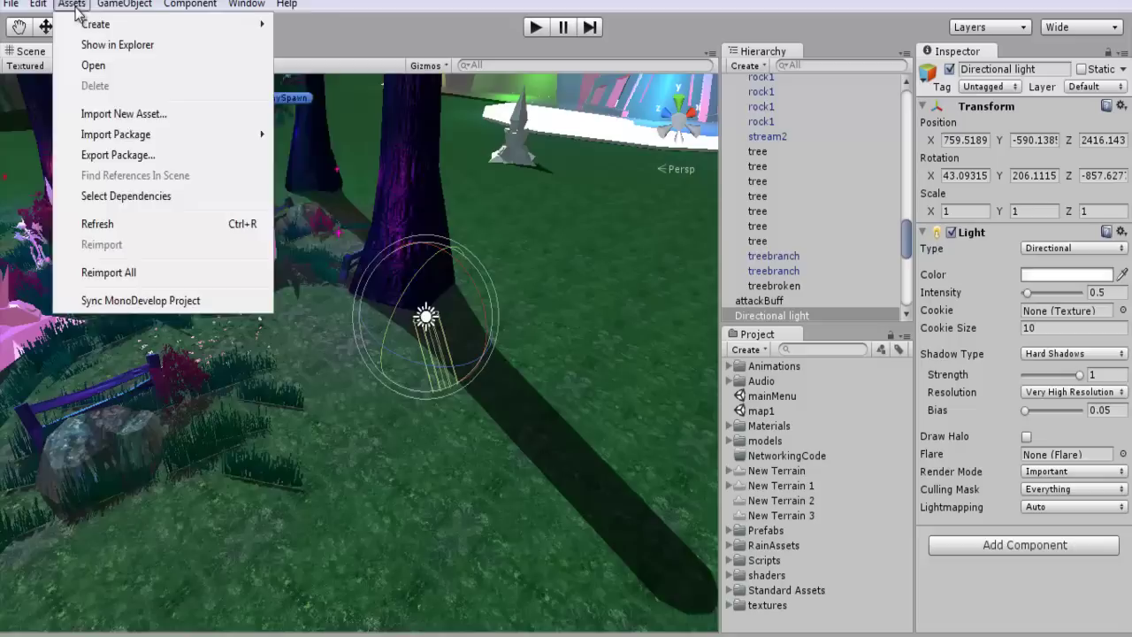
mouse_move(121, 5)
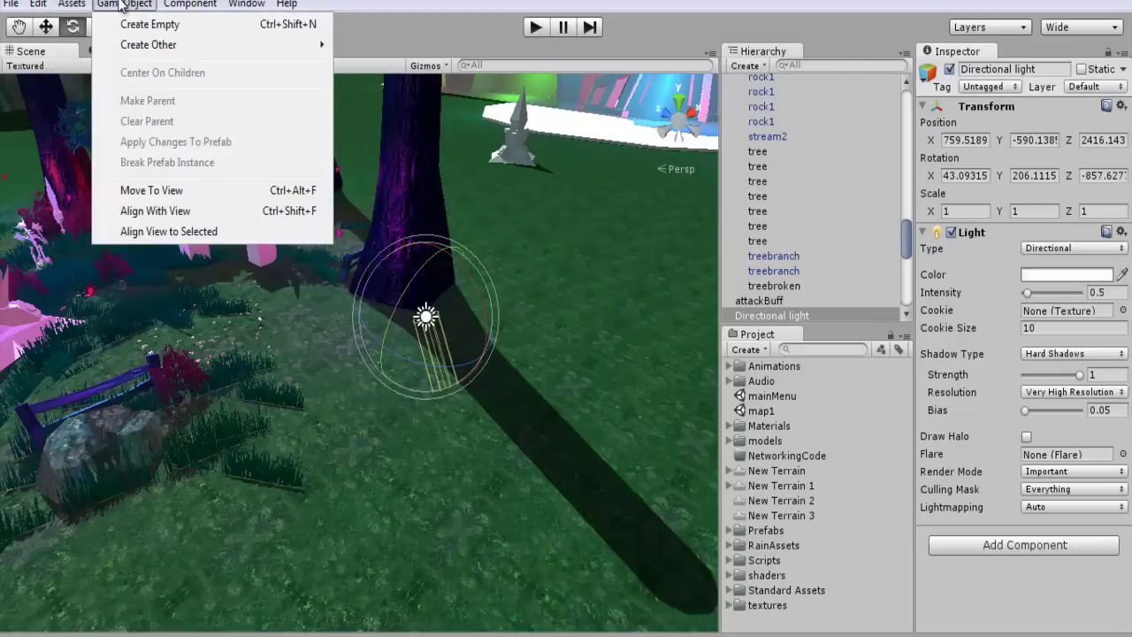
mouse_move(71, 7)
mouse_move(116, 138)
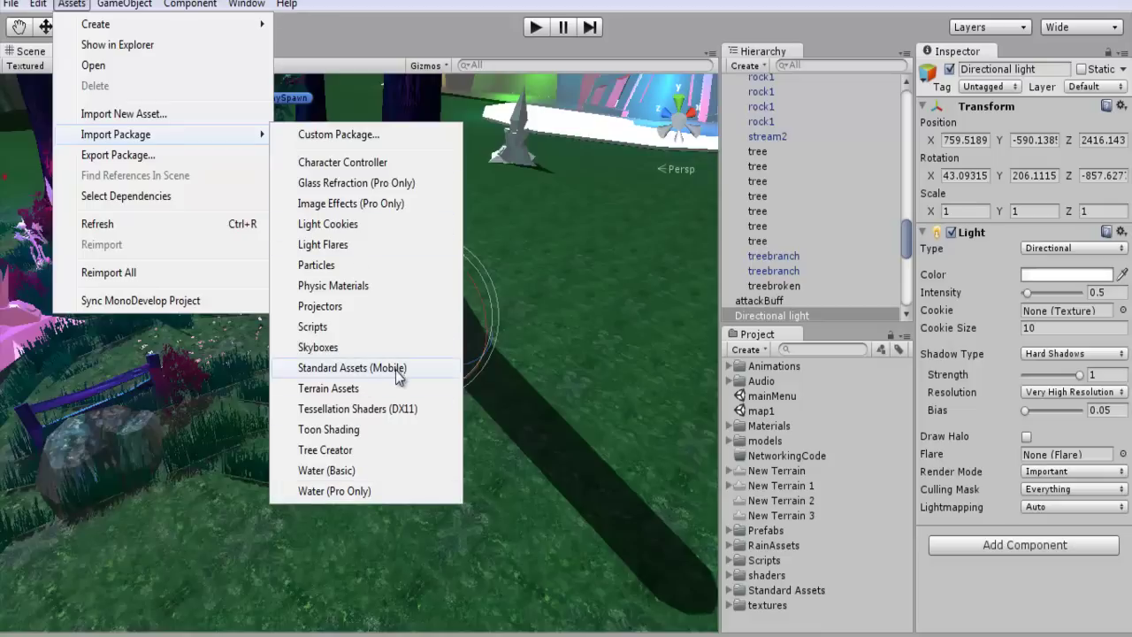
click(344, 247)
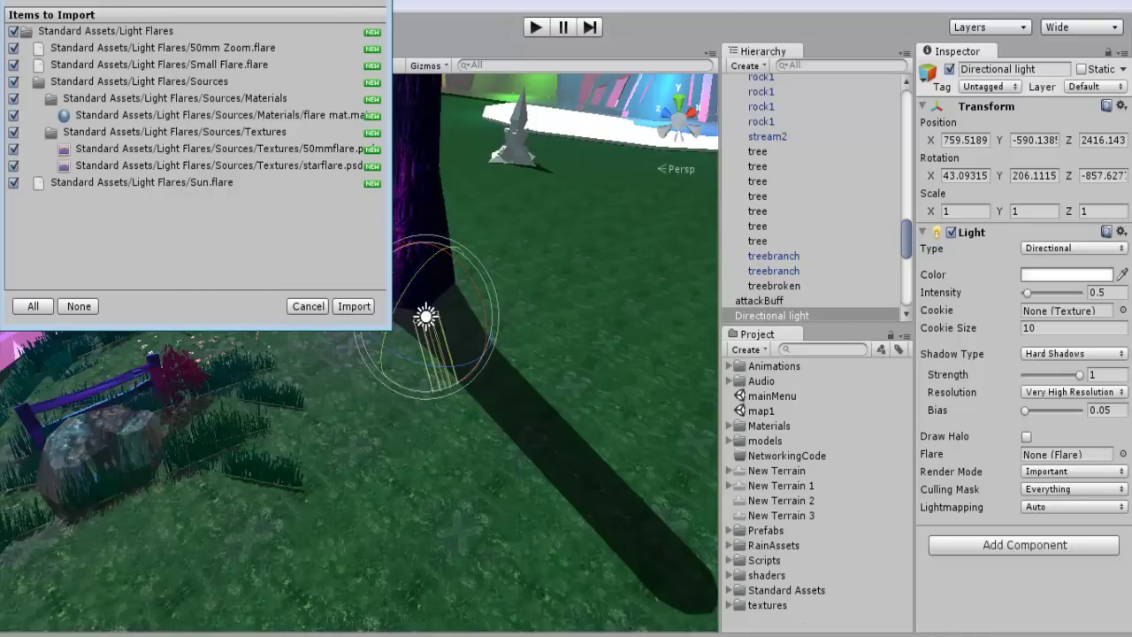
click(387, 1)
right_drag(390, 327, 541, 288)
alt+drag(541, 289, 526, 311)
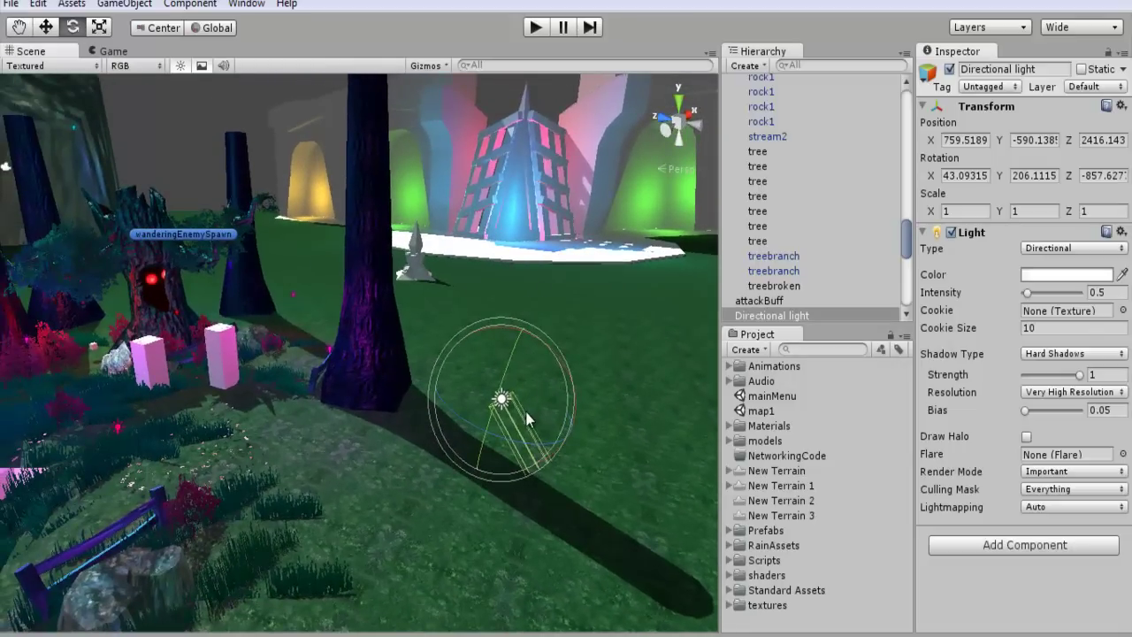
alt+drag(491, 252, 392, 288)
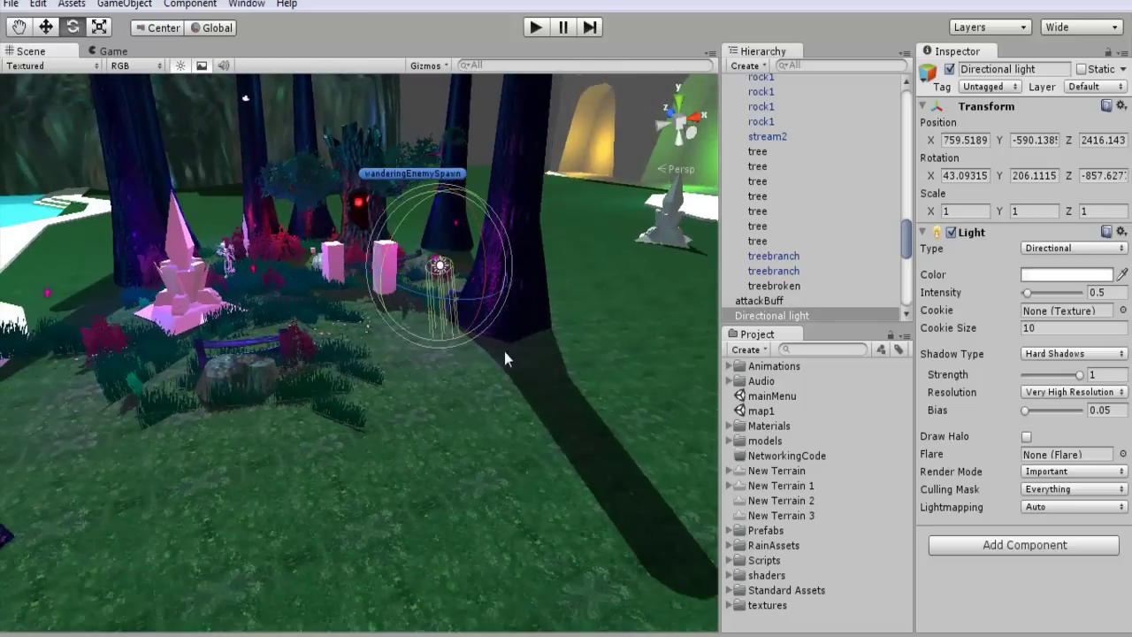
alt+drag(505, 357, 596, 372)
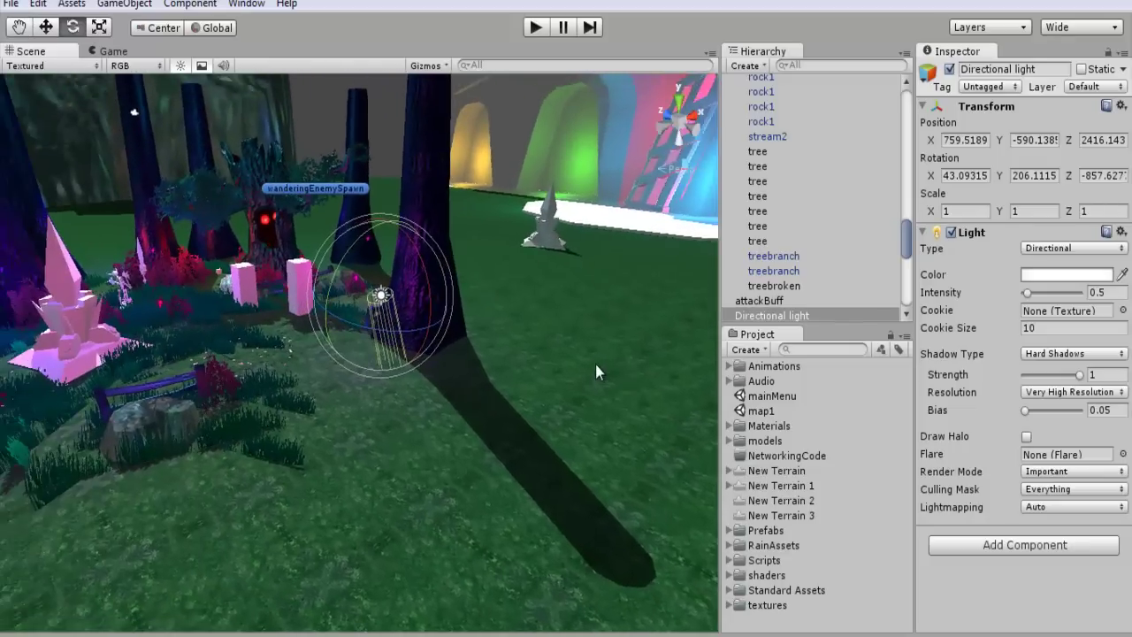